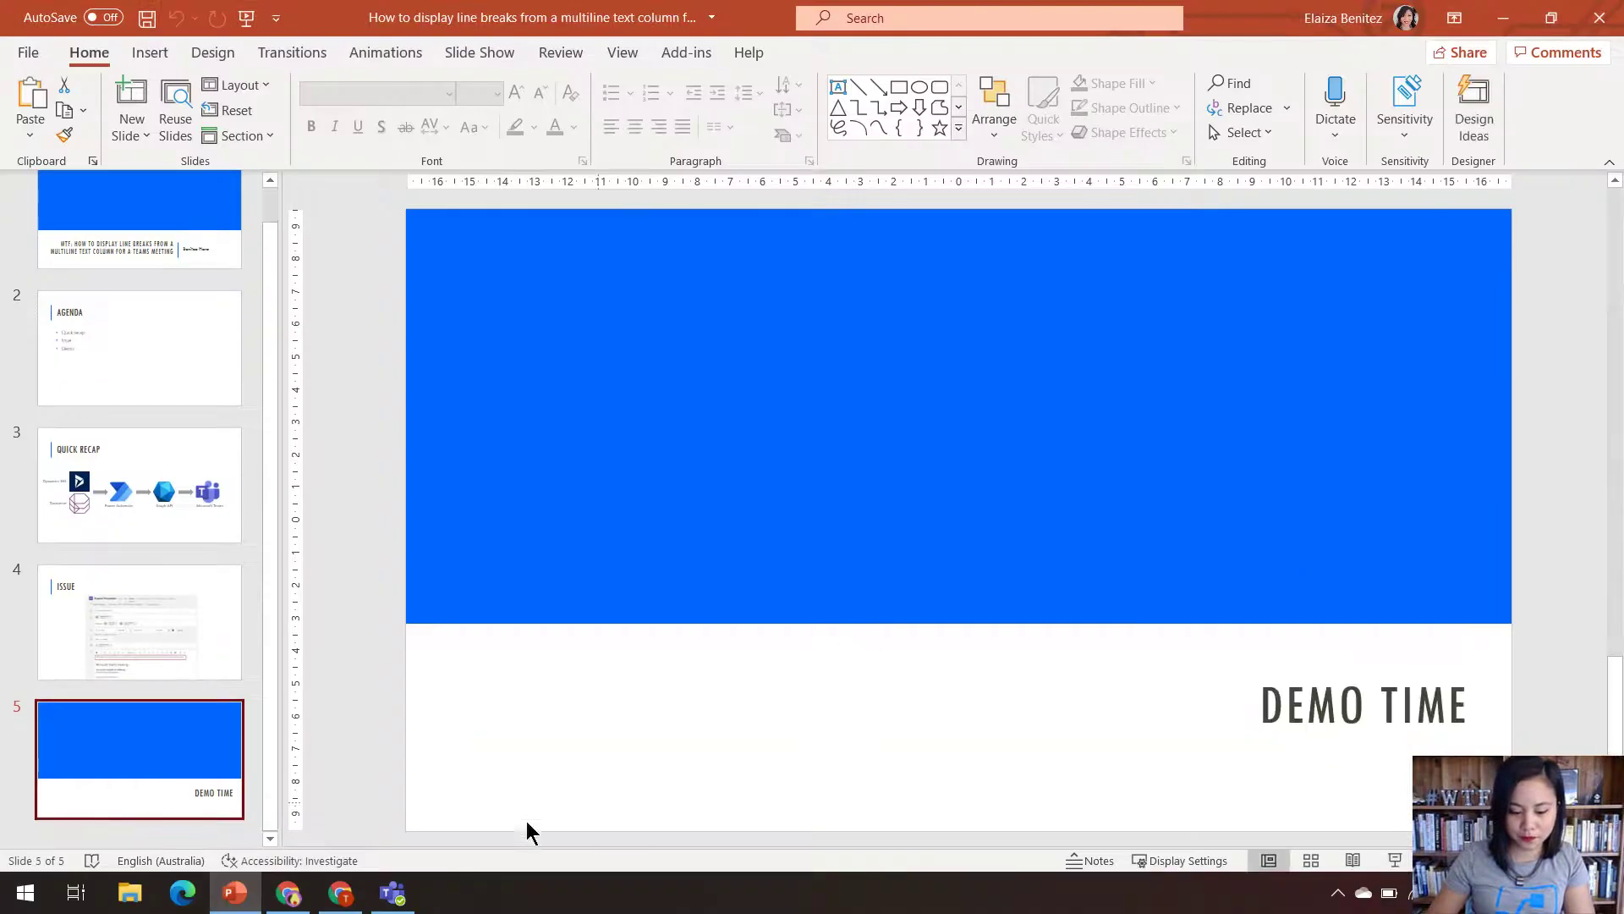
Leave the Demo Time slide and bring up the Send Teams Meeting invite flow editor
click(288, 893)
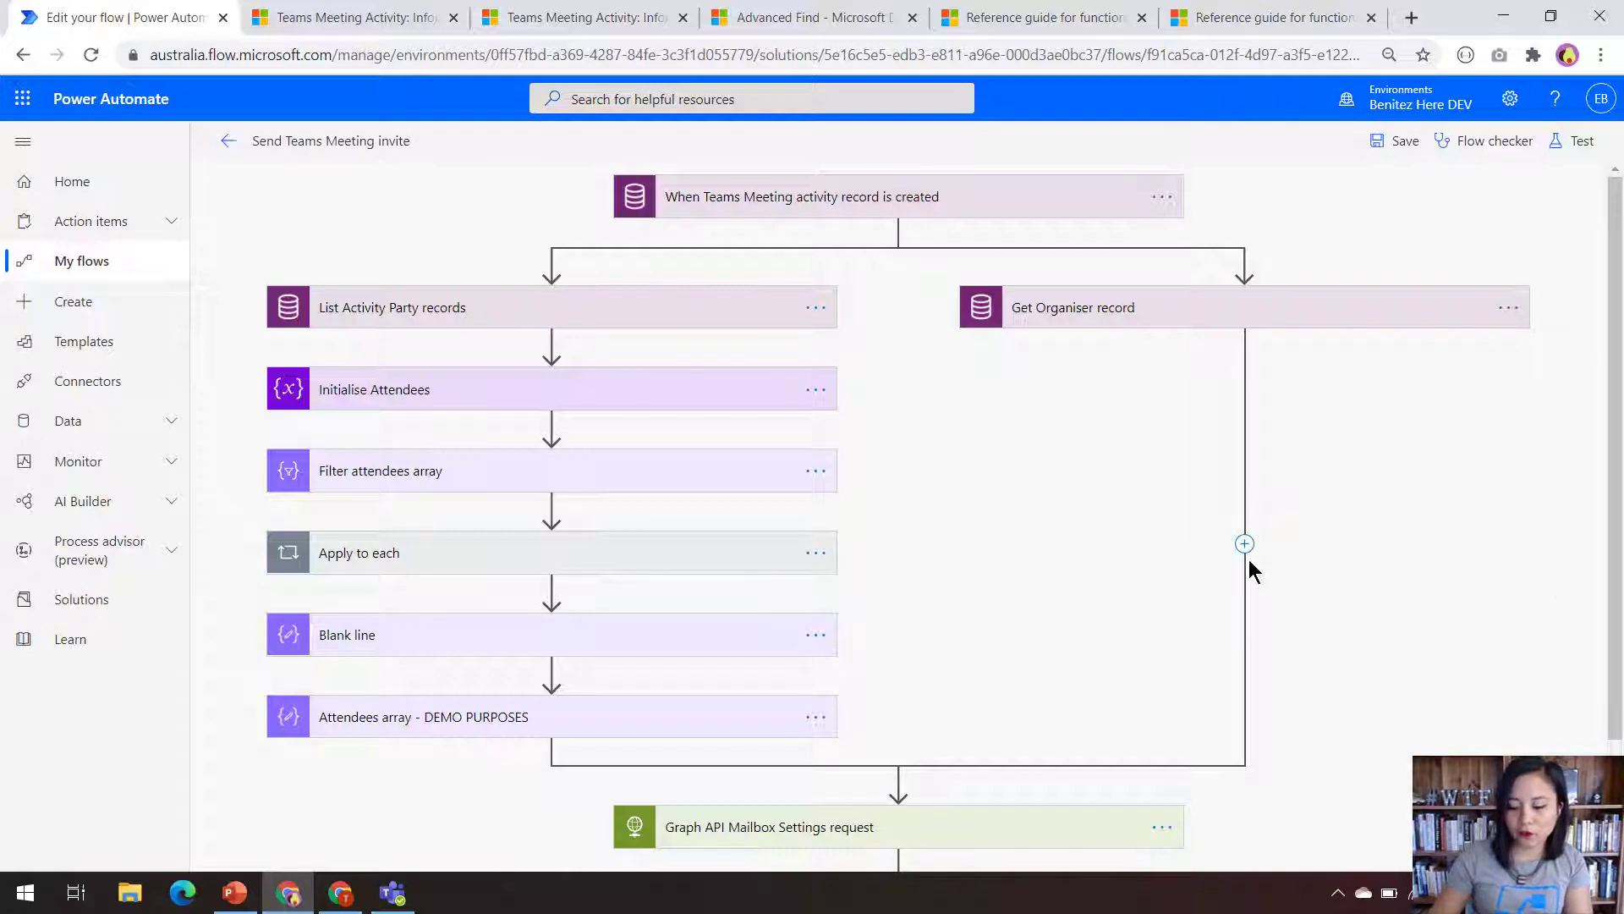
Confirm the Blank line Compose action's input is empty, then expand the Graph API Create Event request
scroll(1250, 560, down, 2)
click(682, 482)
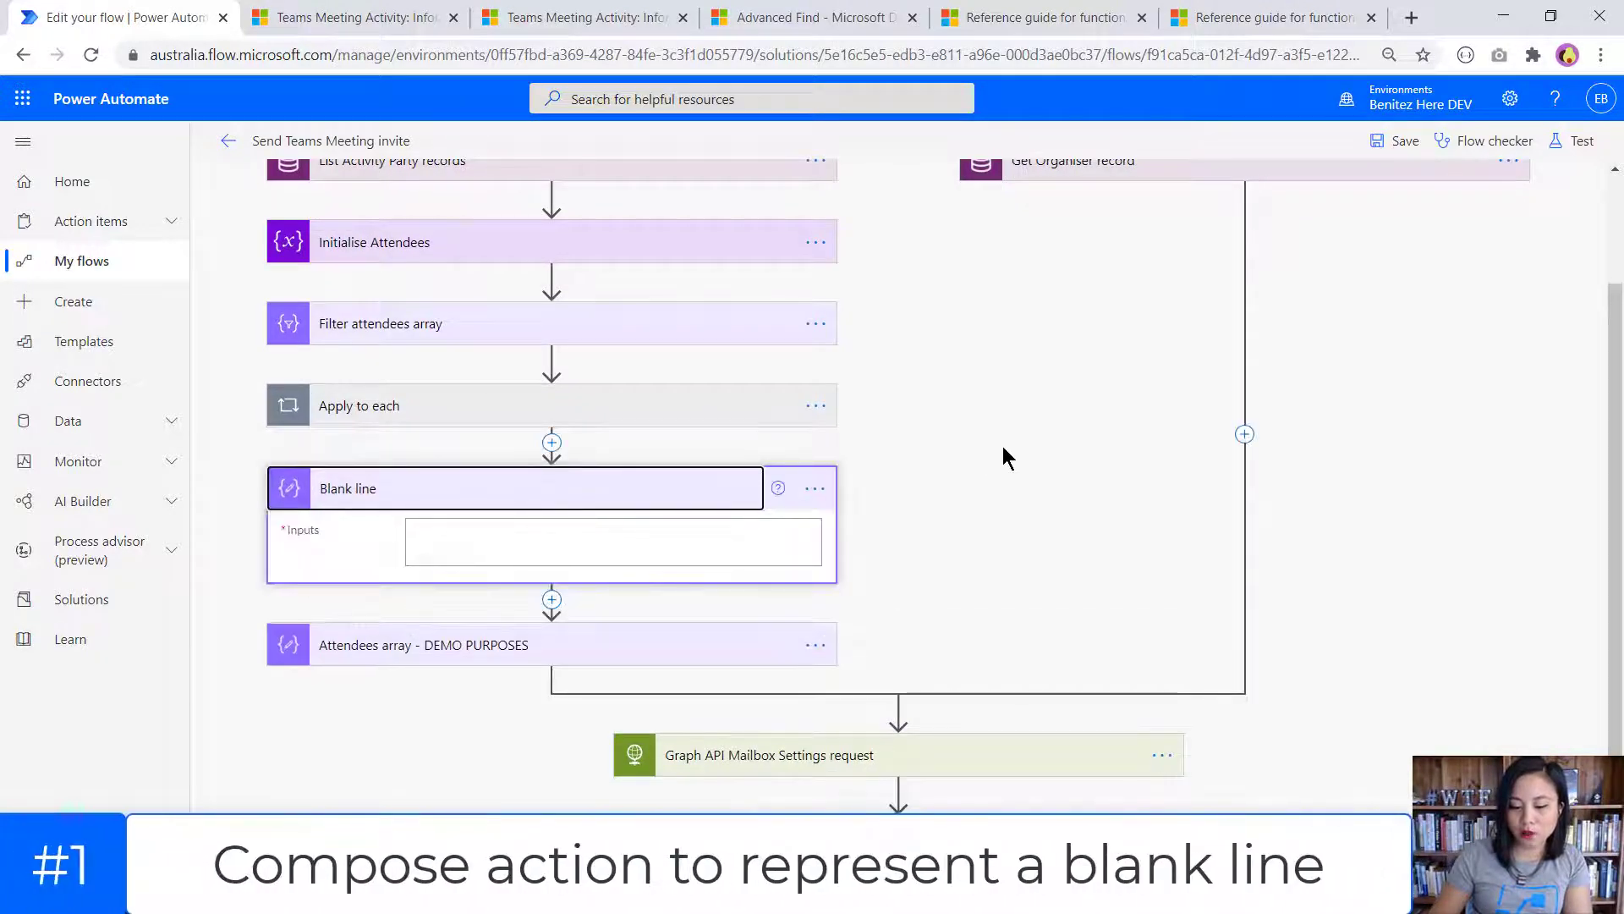
click(787, 533)
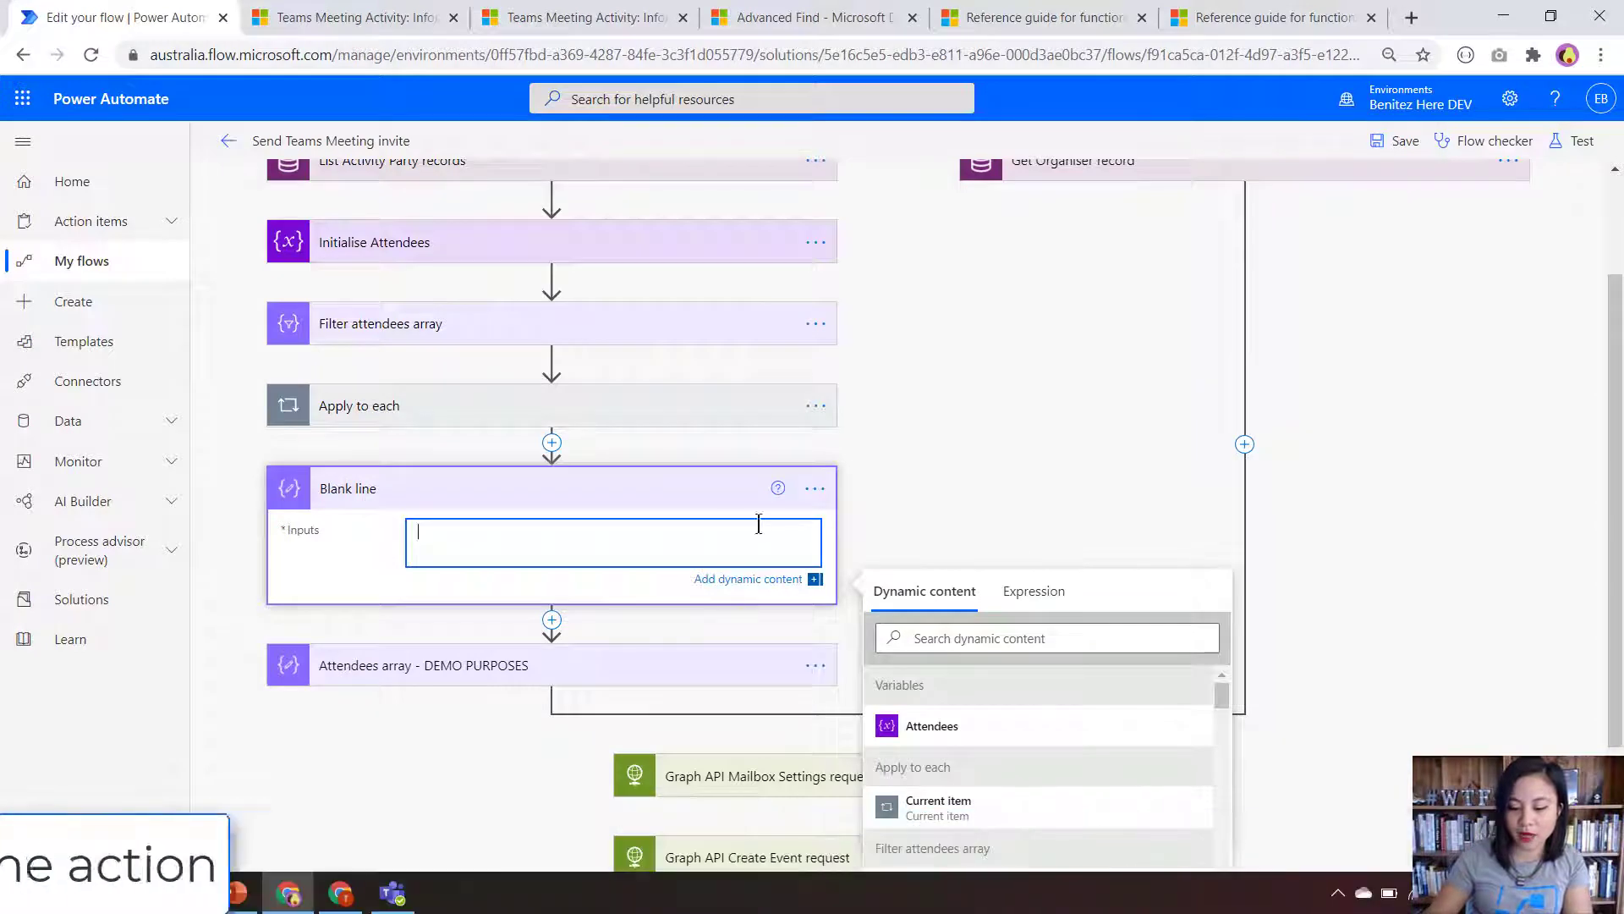
click(681, 490)
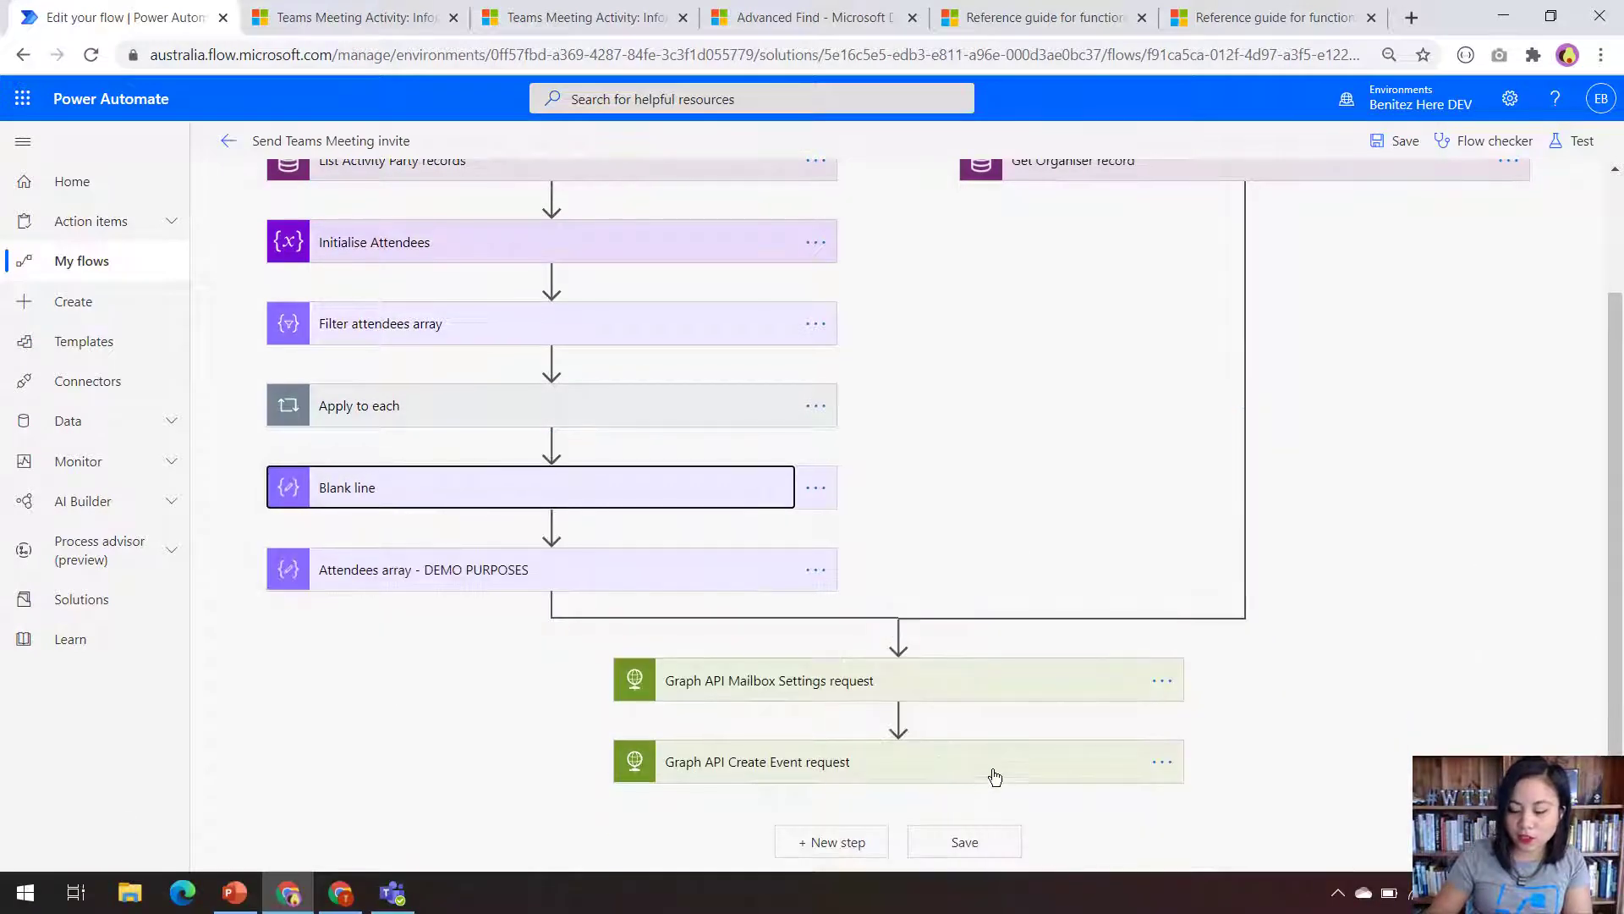
click(993, 765)
scroll(1345, 680, down, 5)
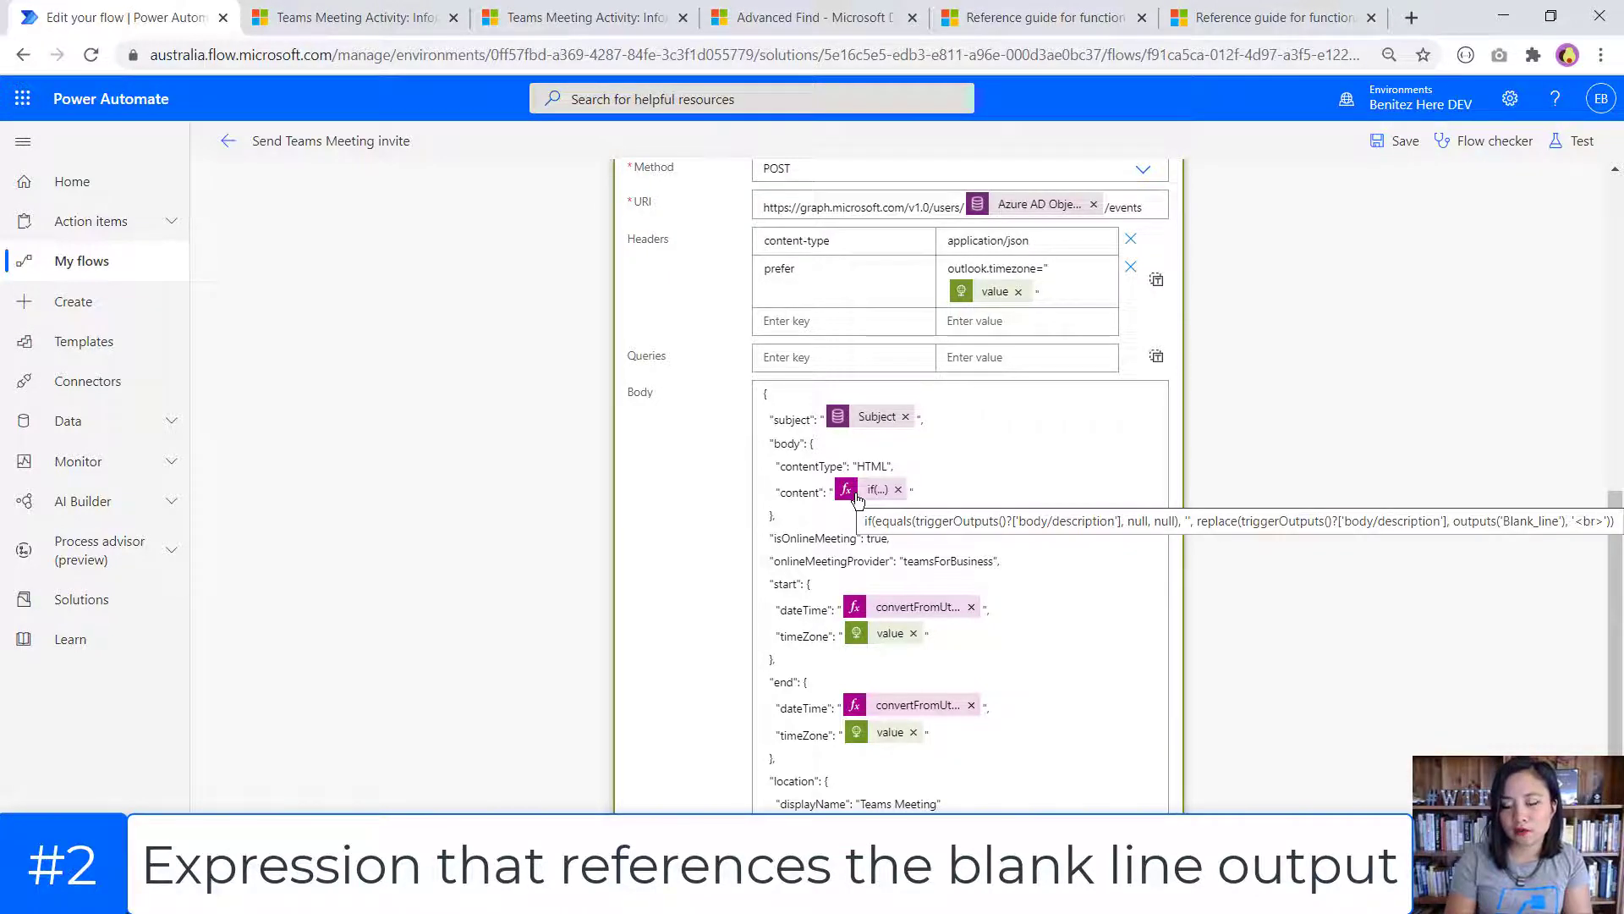
click(1021, 30)
scroll(1160, 398, up, 4)
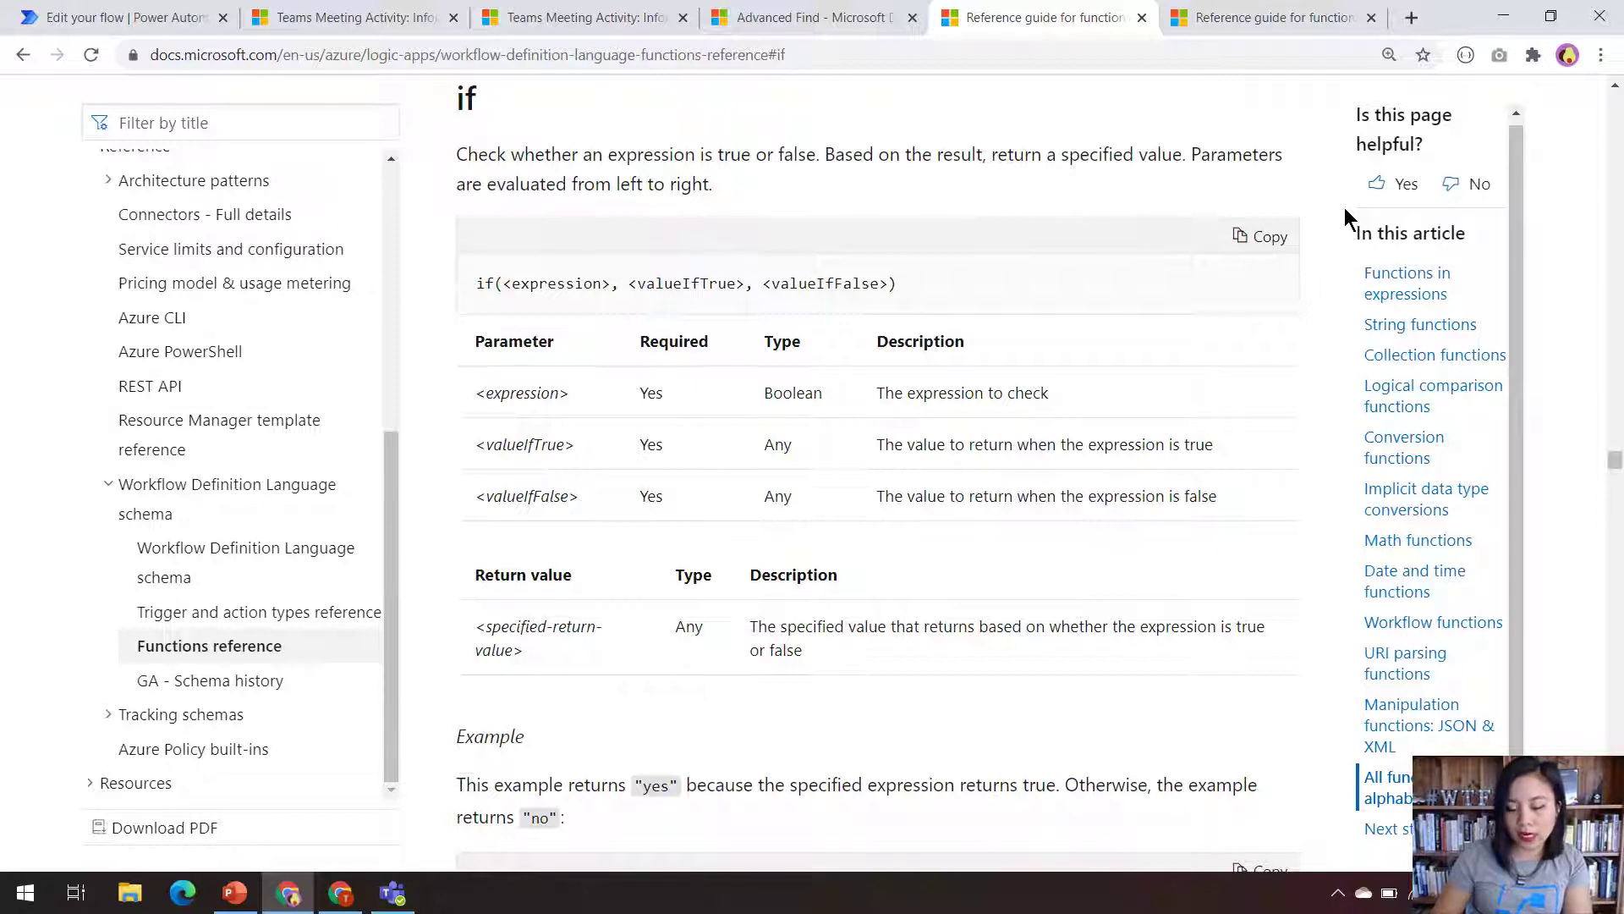
scroll(489, 635, down, 4)
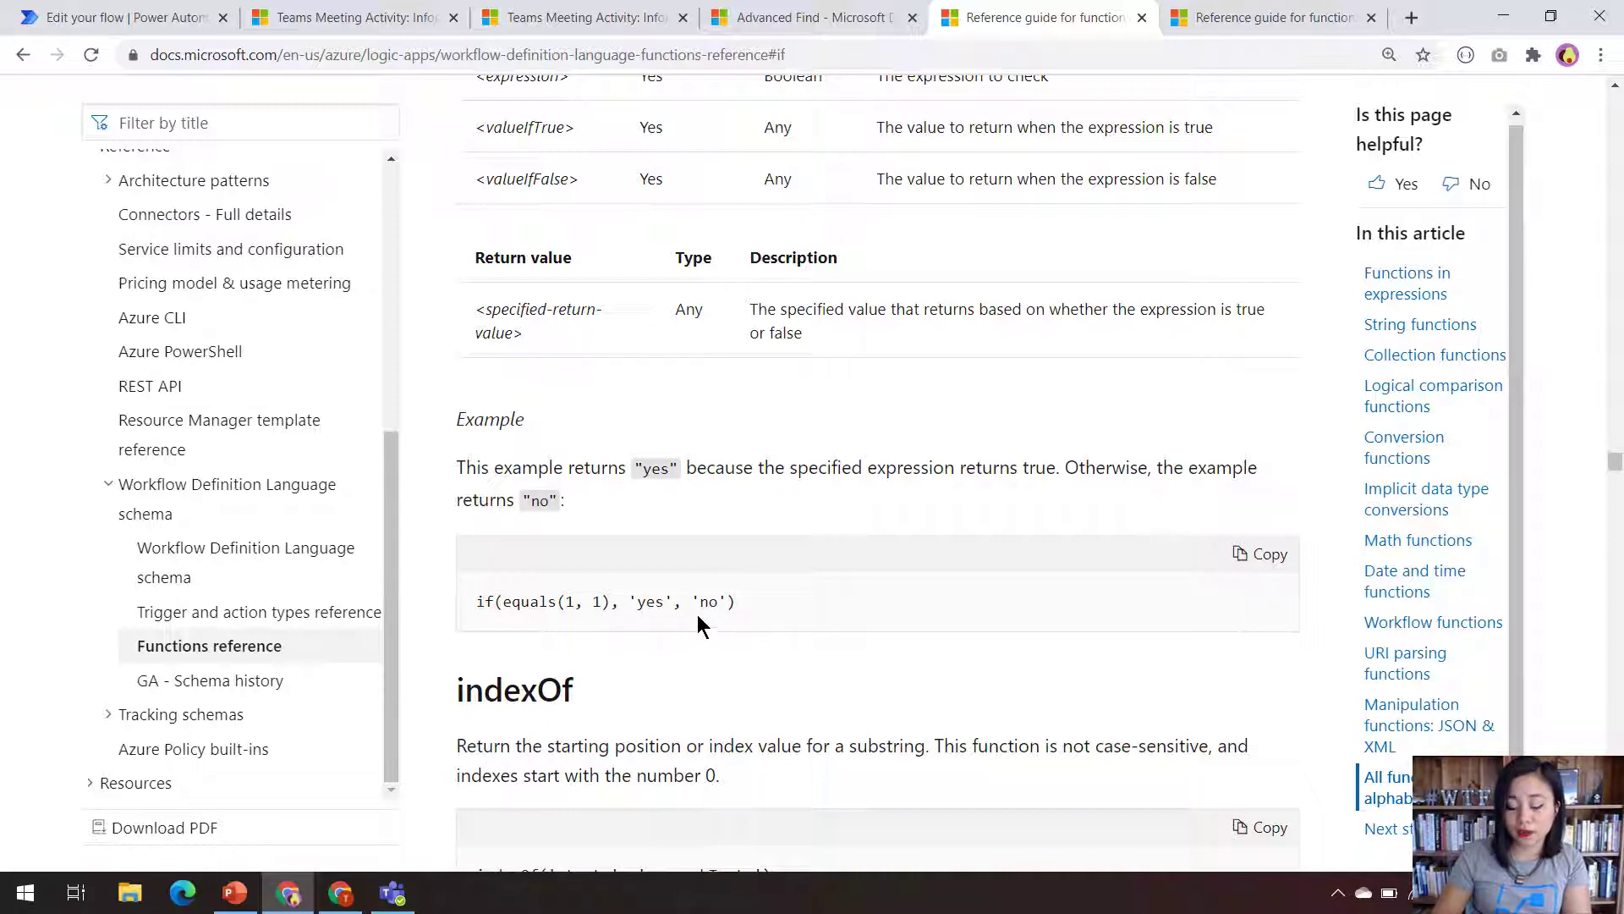
click(106, 17)
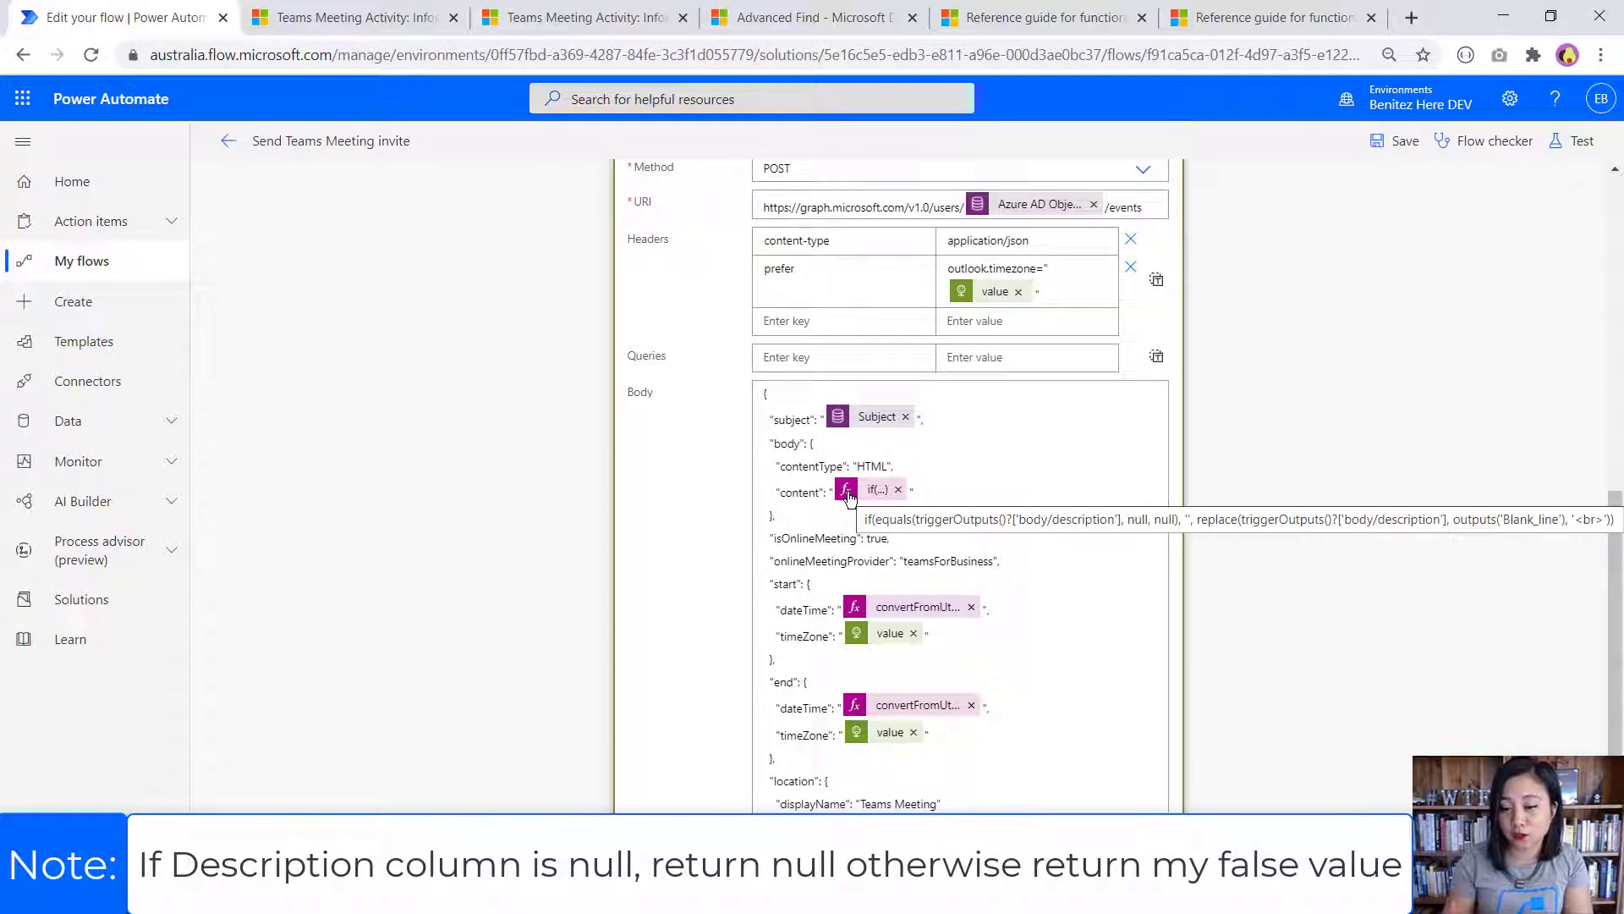
click(1224, 27)
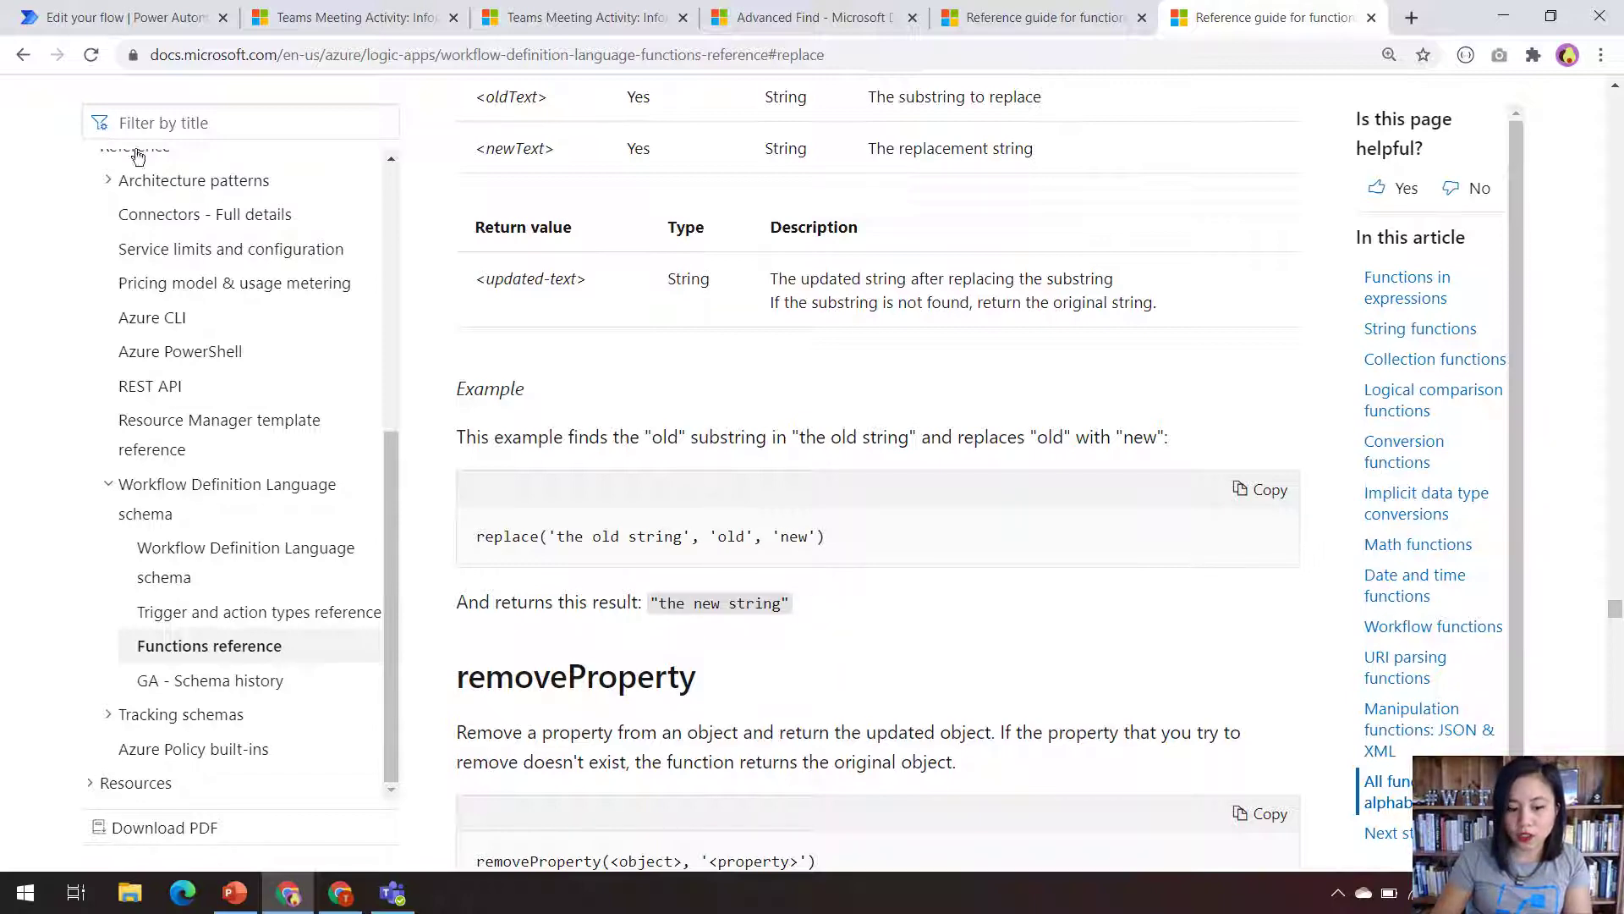
click(133, 20)
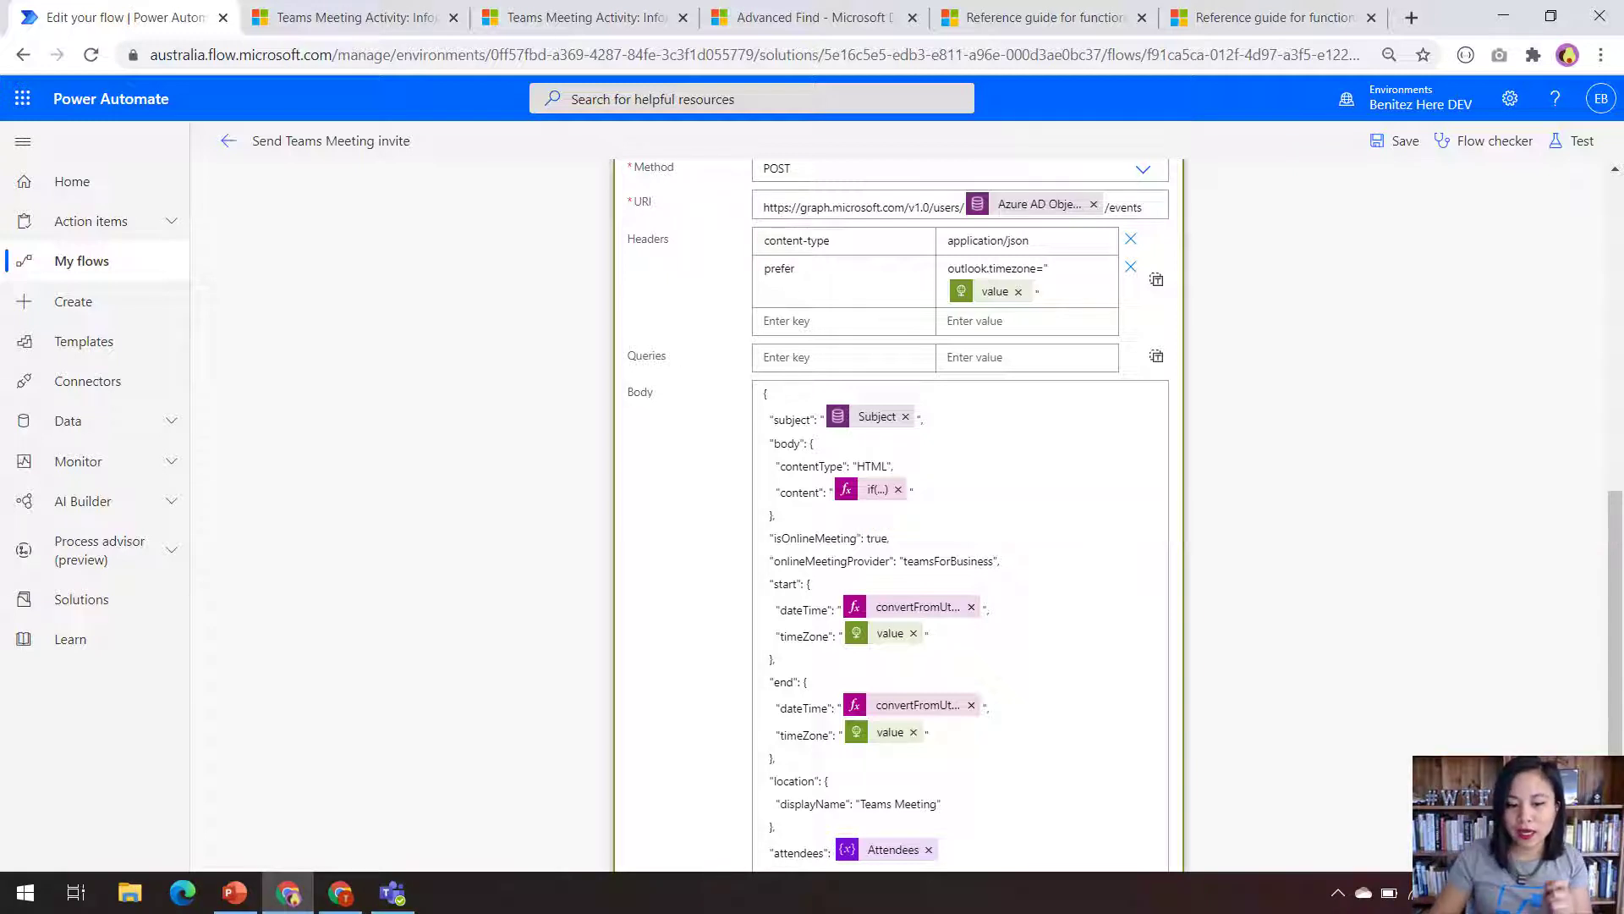
Save the Presentation Proposal Teams meeting activity, 7/02/2021 4:00–4:30 PM, with its multi-line description
click(302, 29)
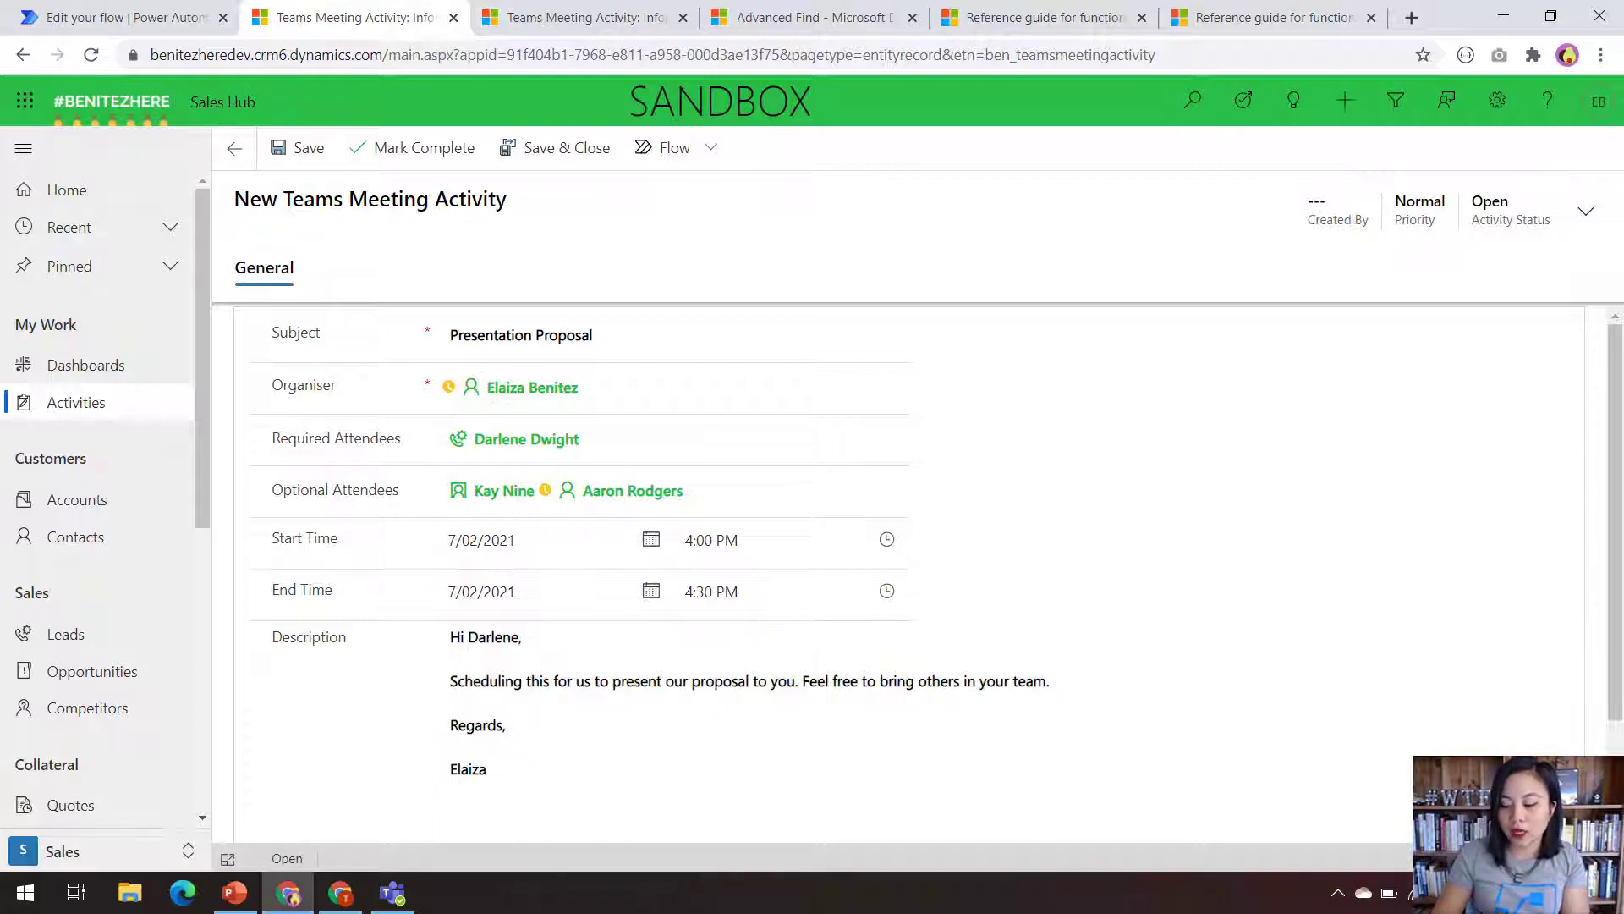
key(ctrl+s)
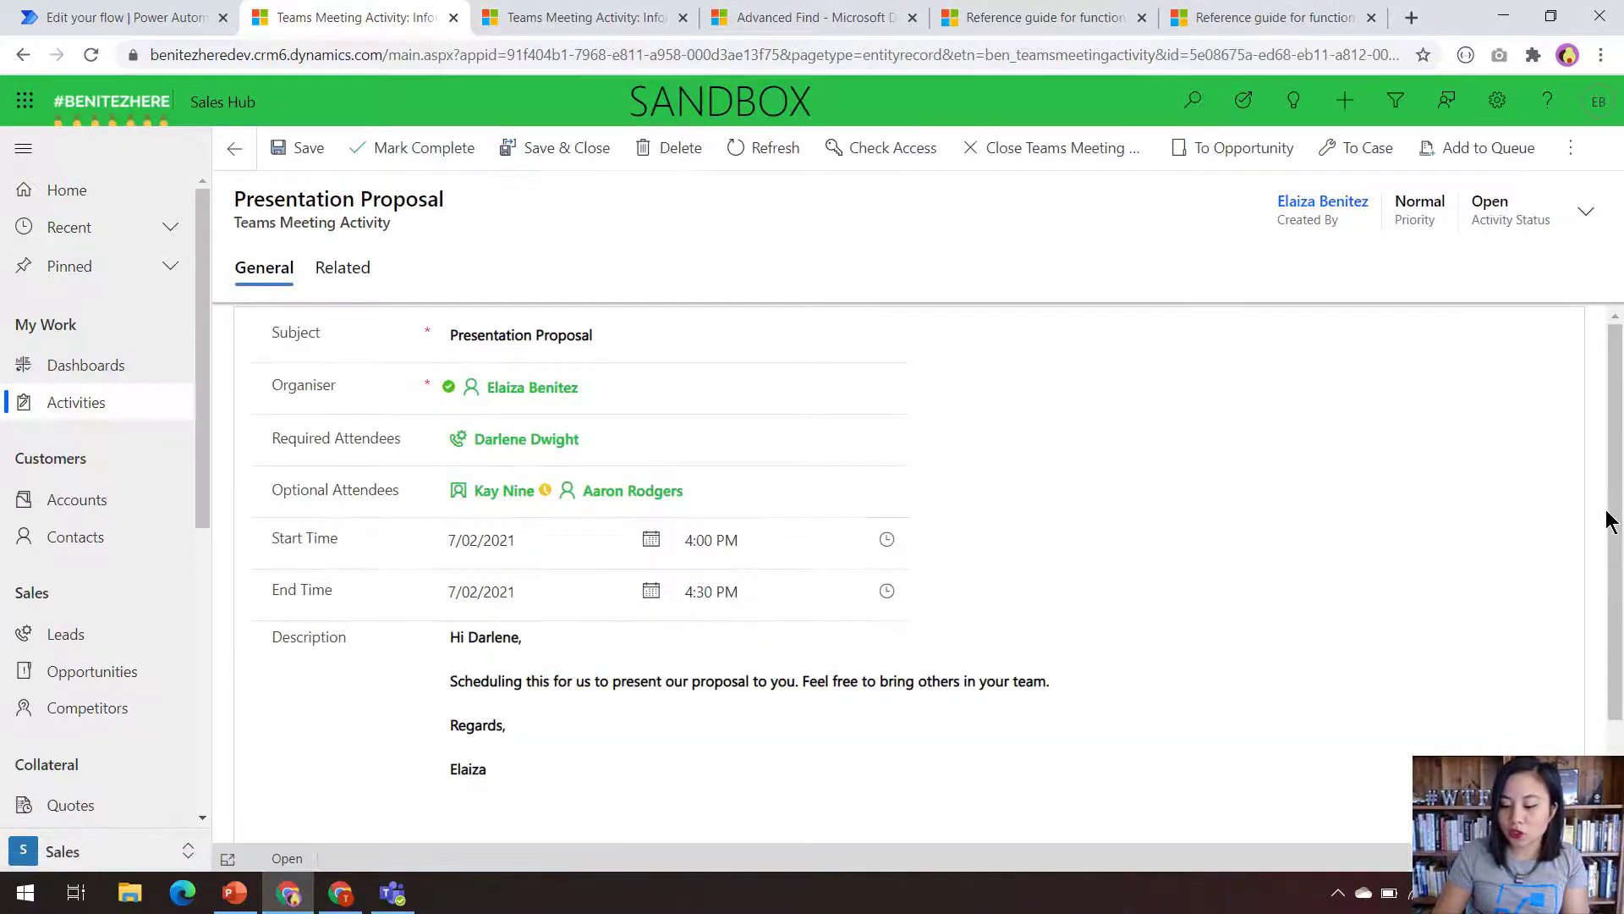
Leave the flow editor without saving and refresh All runs until the 3:37 PM run succeeds
click(36, 16)
click(227, 141)
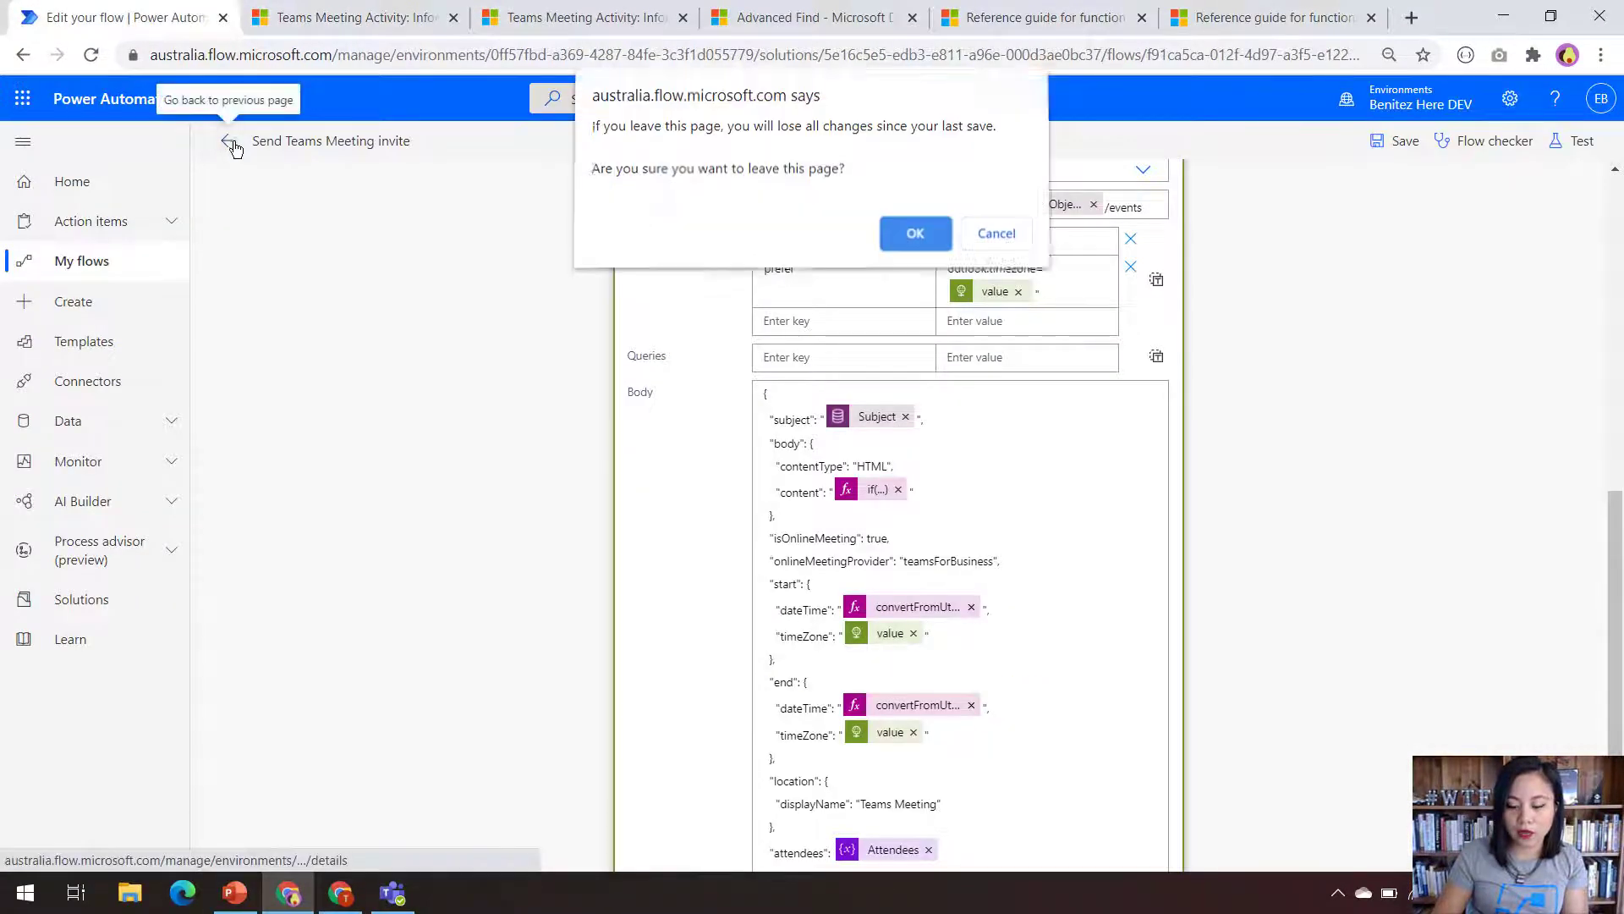
click(910, 241)
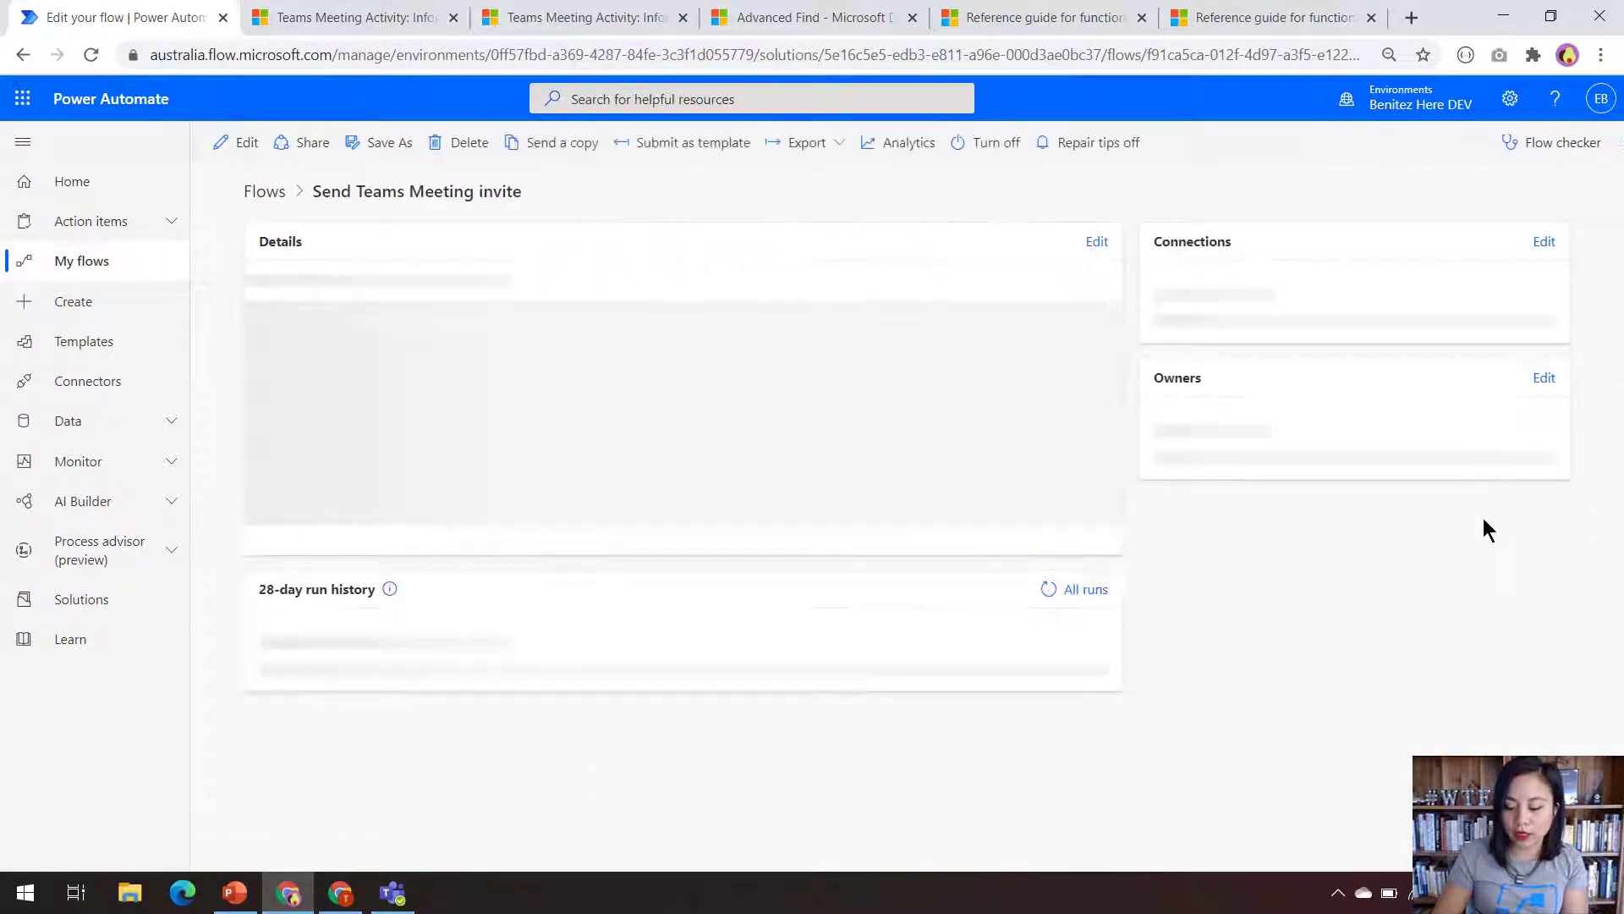
click(1037, 589)
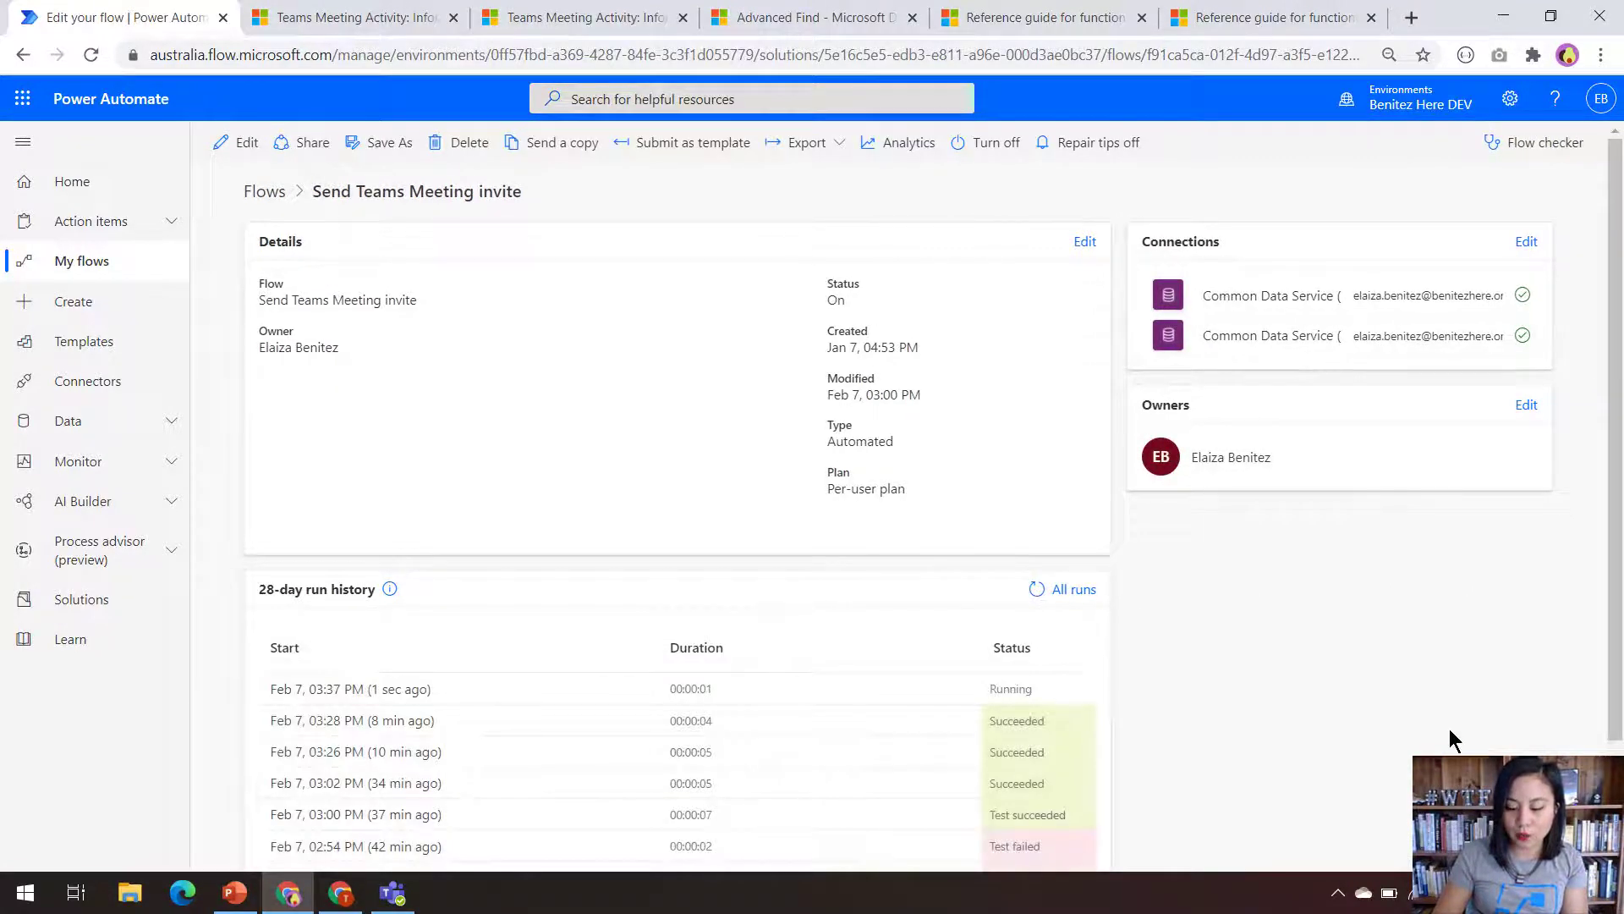
click(1037, 589)
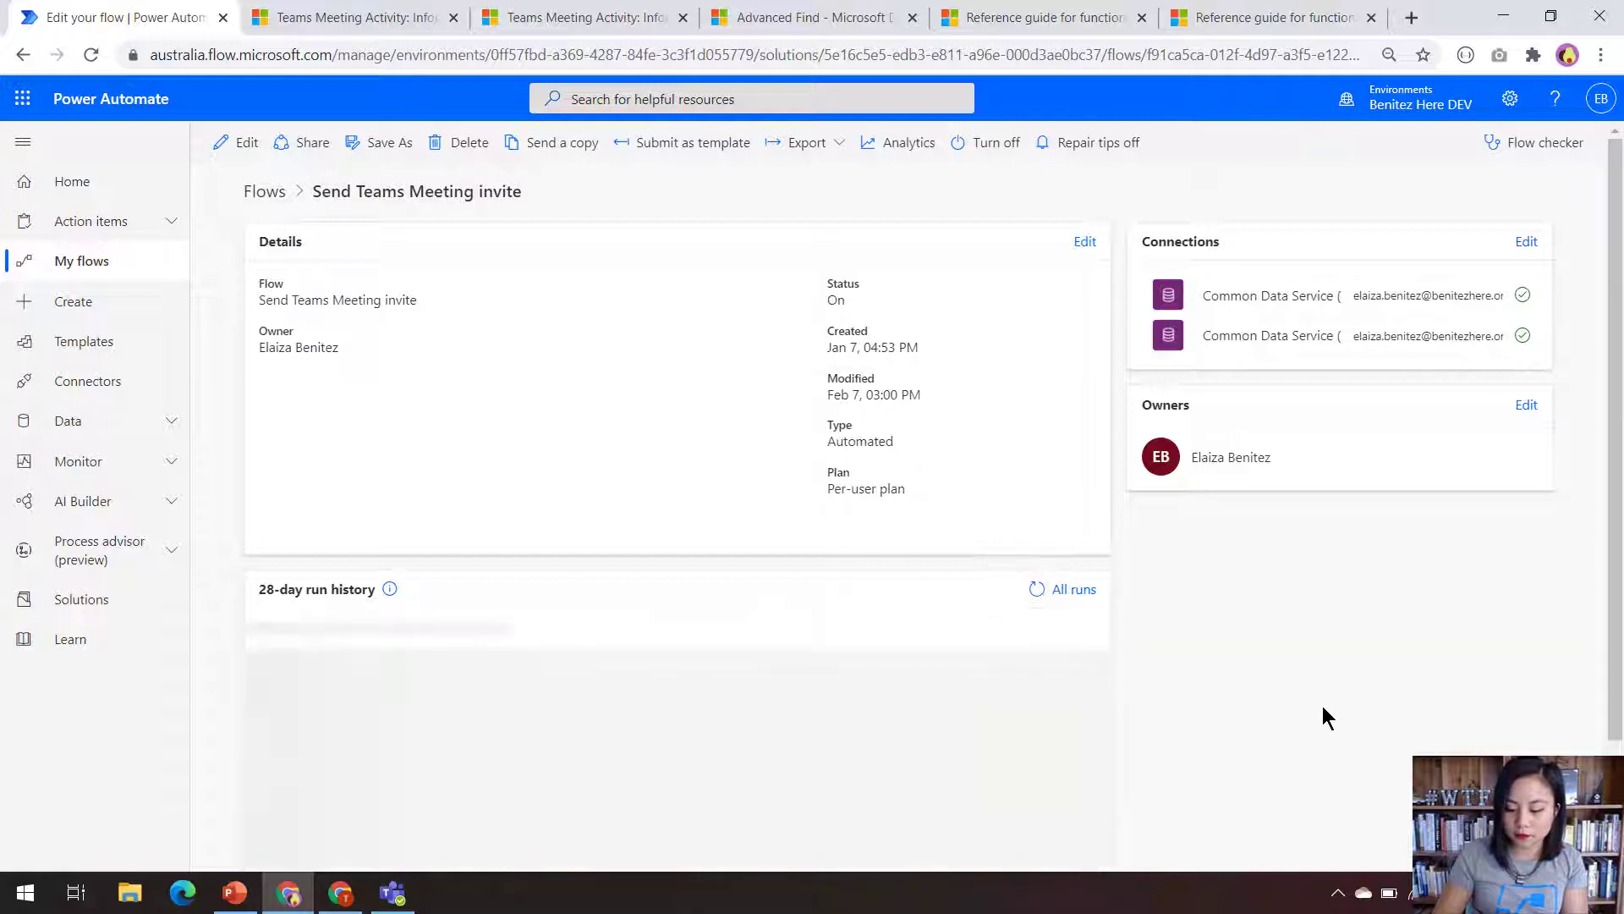
click(1039, 592)
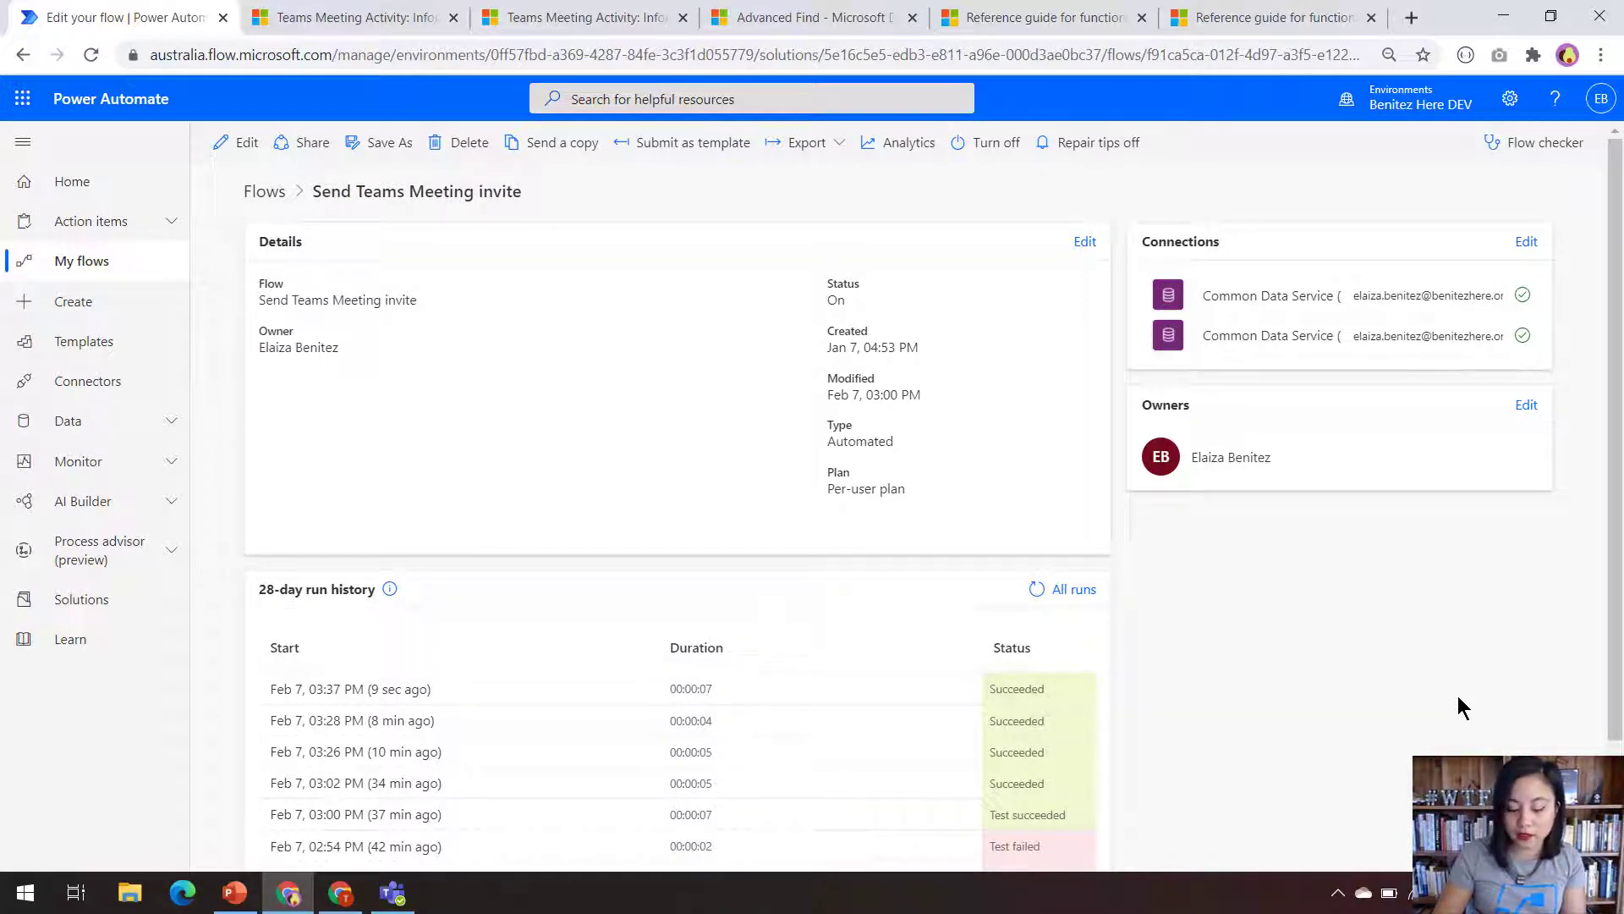
click(392, 892)
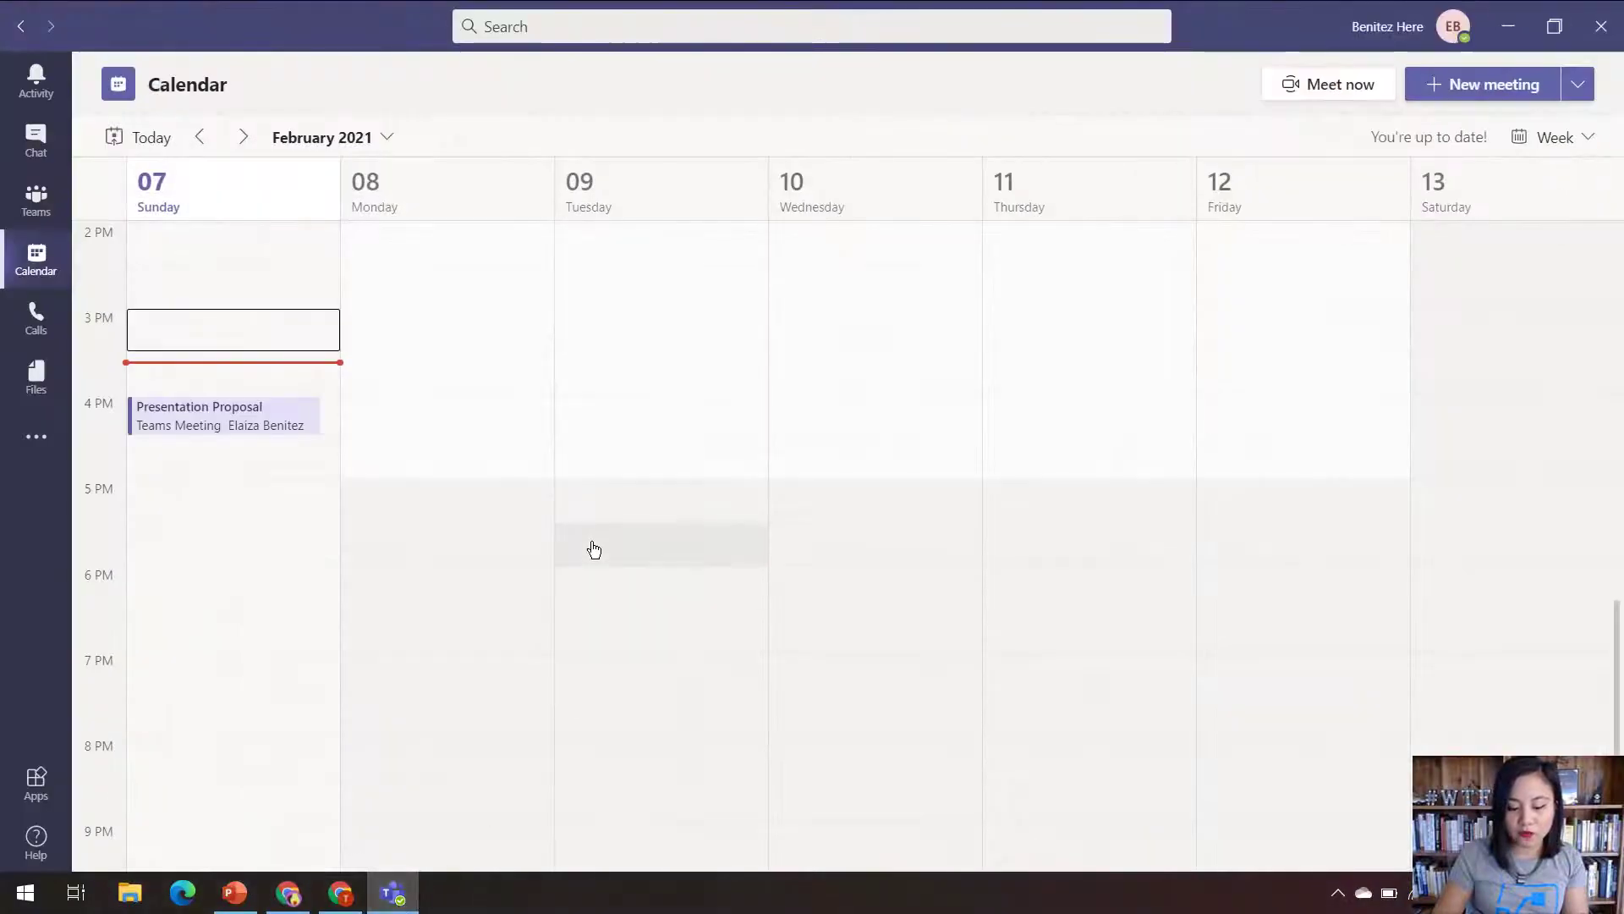
Open the Presentation Proposal meeting at 4 PM, February 7, to view its full details
click(203, 417)
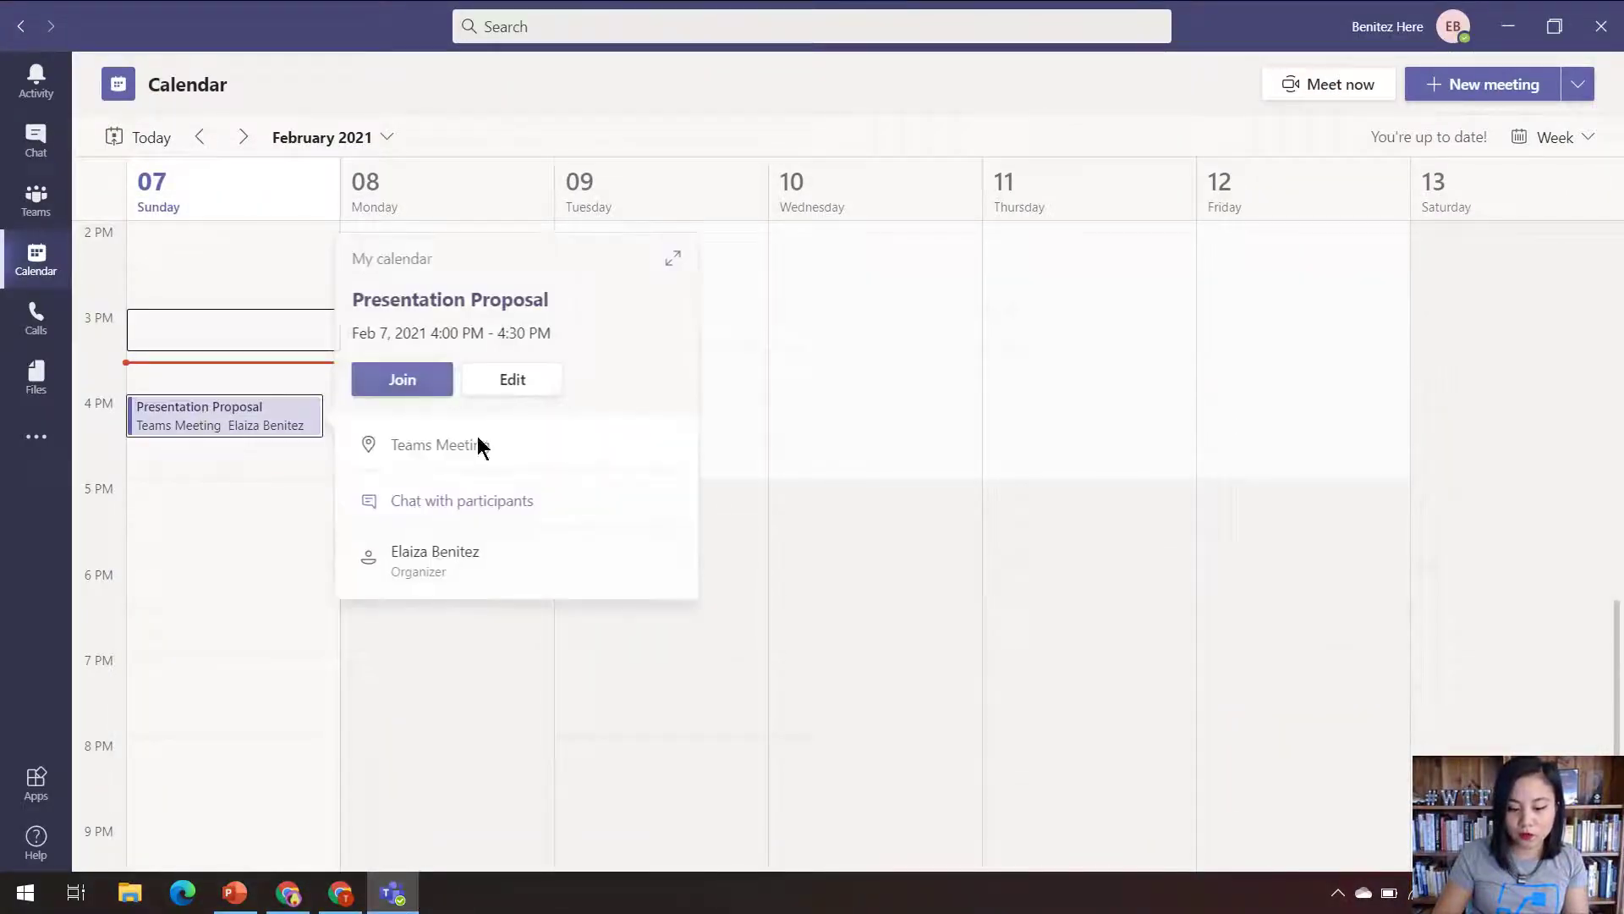
click(534, 383)
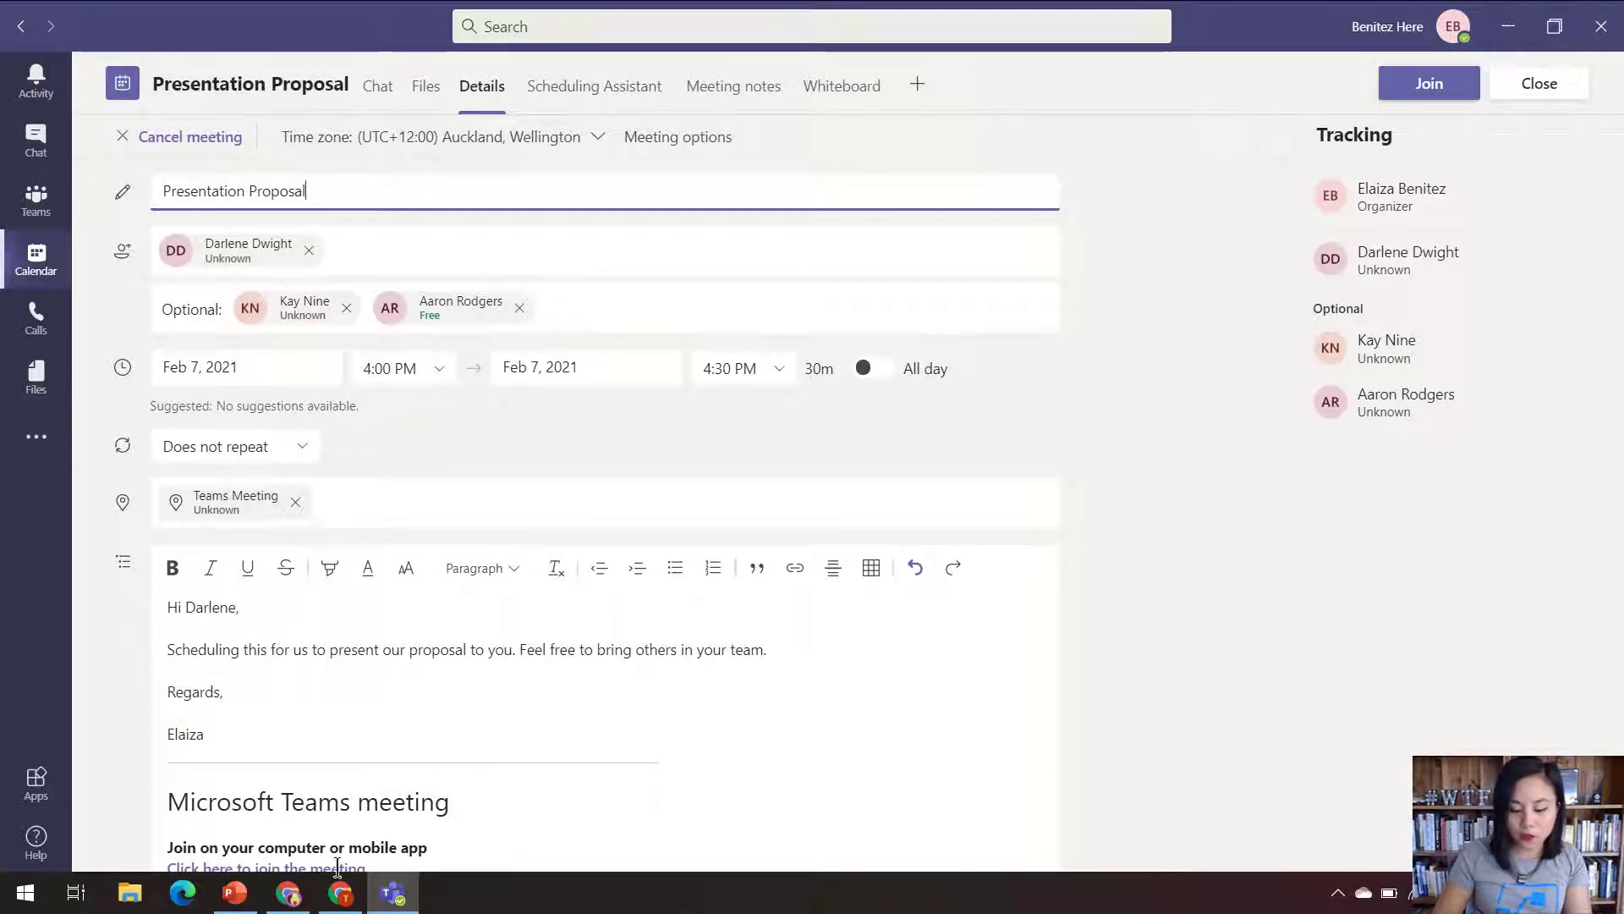
Save the 'Presentation Proposal - blank column' meeting activity, 7/02/2021 4:30–5:00 PM, without description
click(287, 895)
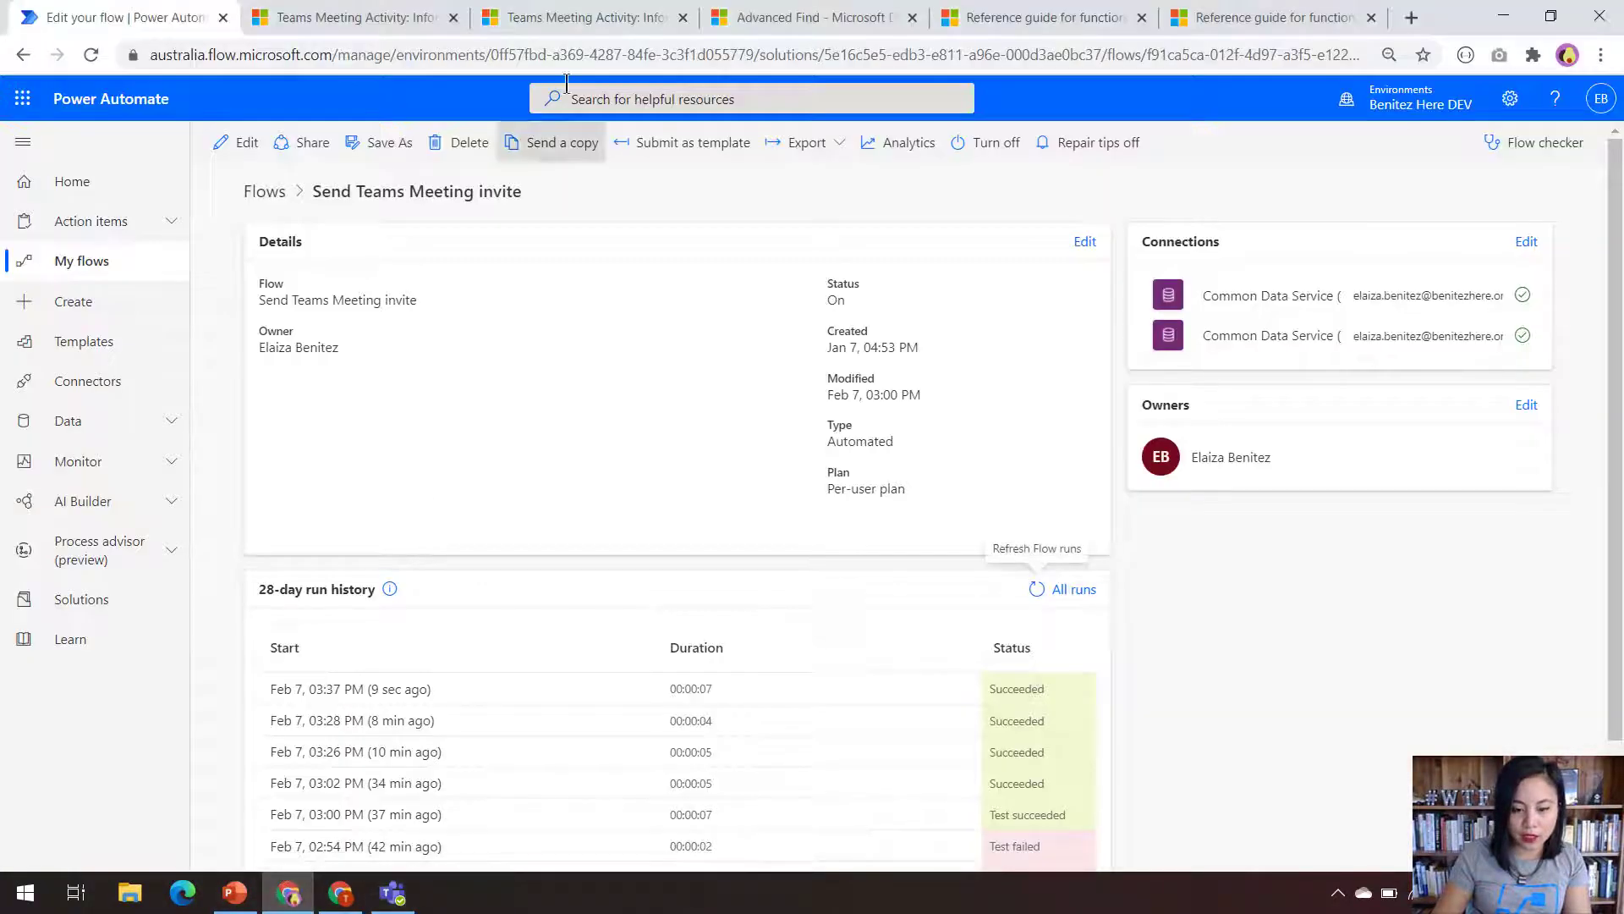
click(551, 20)
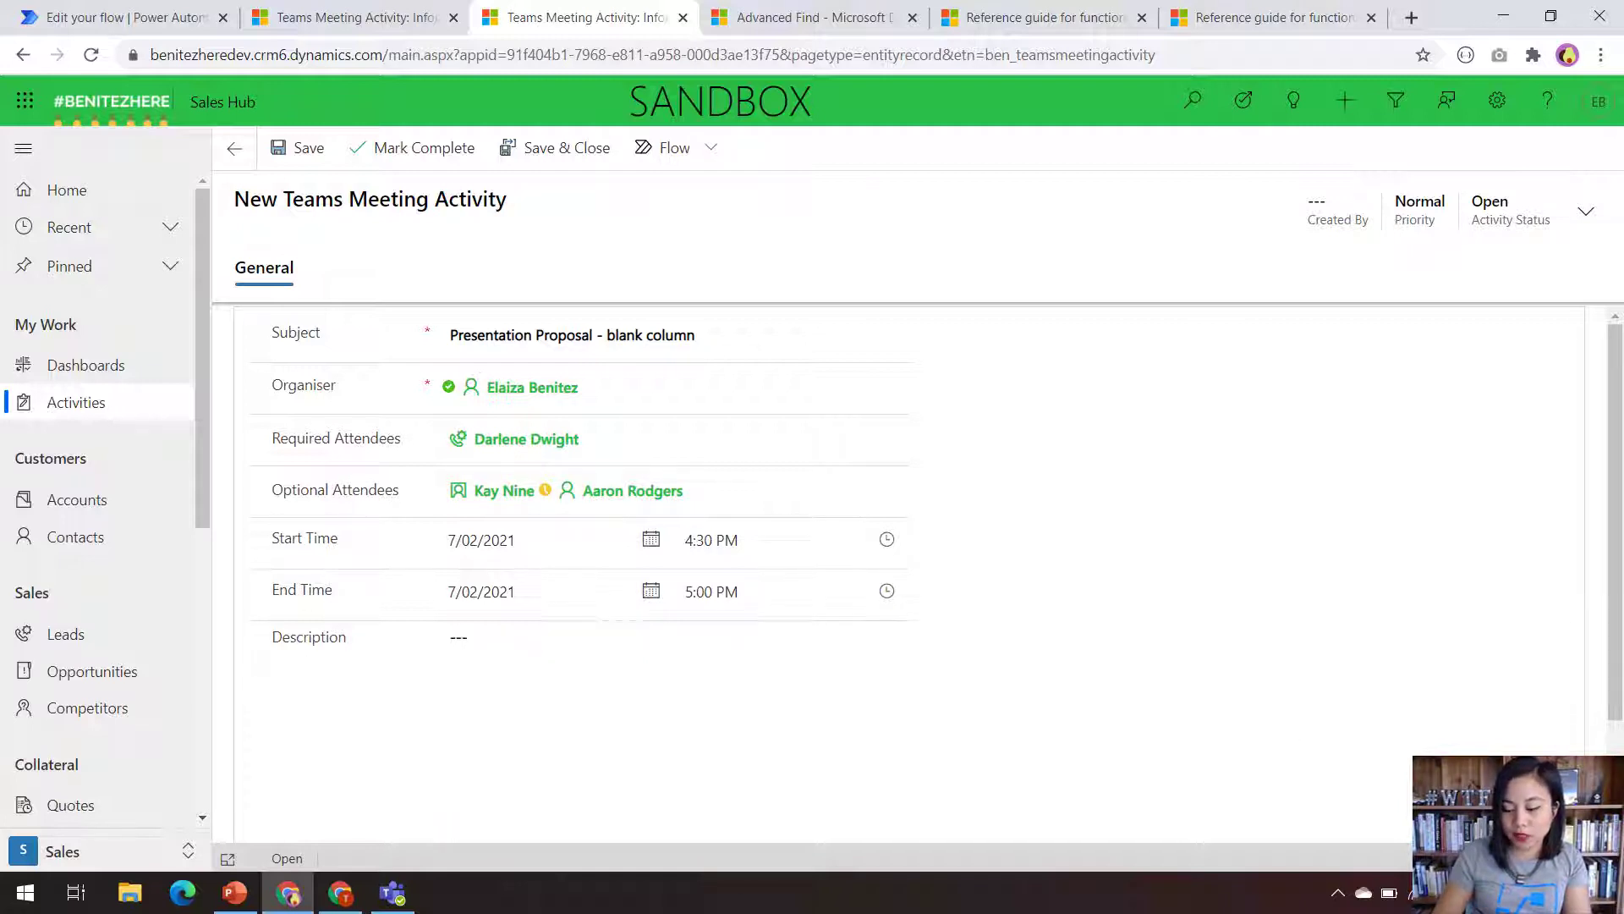
key(ctrl+s)
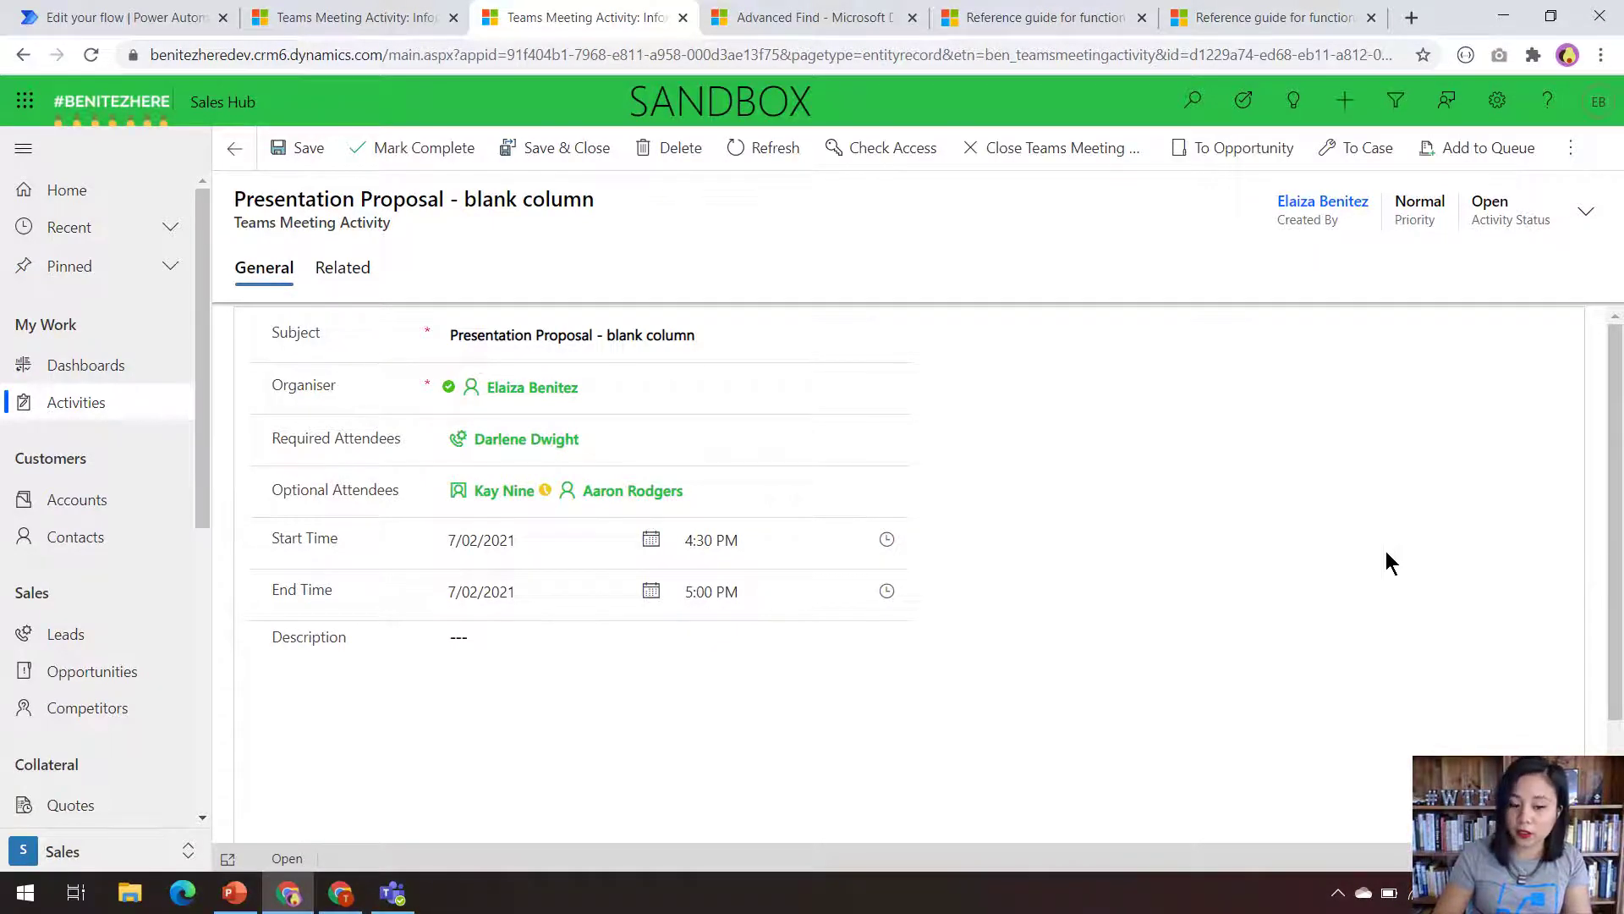
Refresh the Send Teams Meeting invite run history to show the second 3:37 PM run succeeded
click(76, 23)
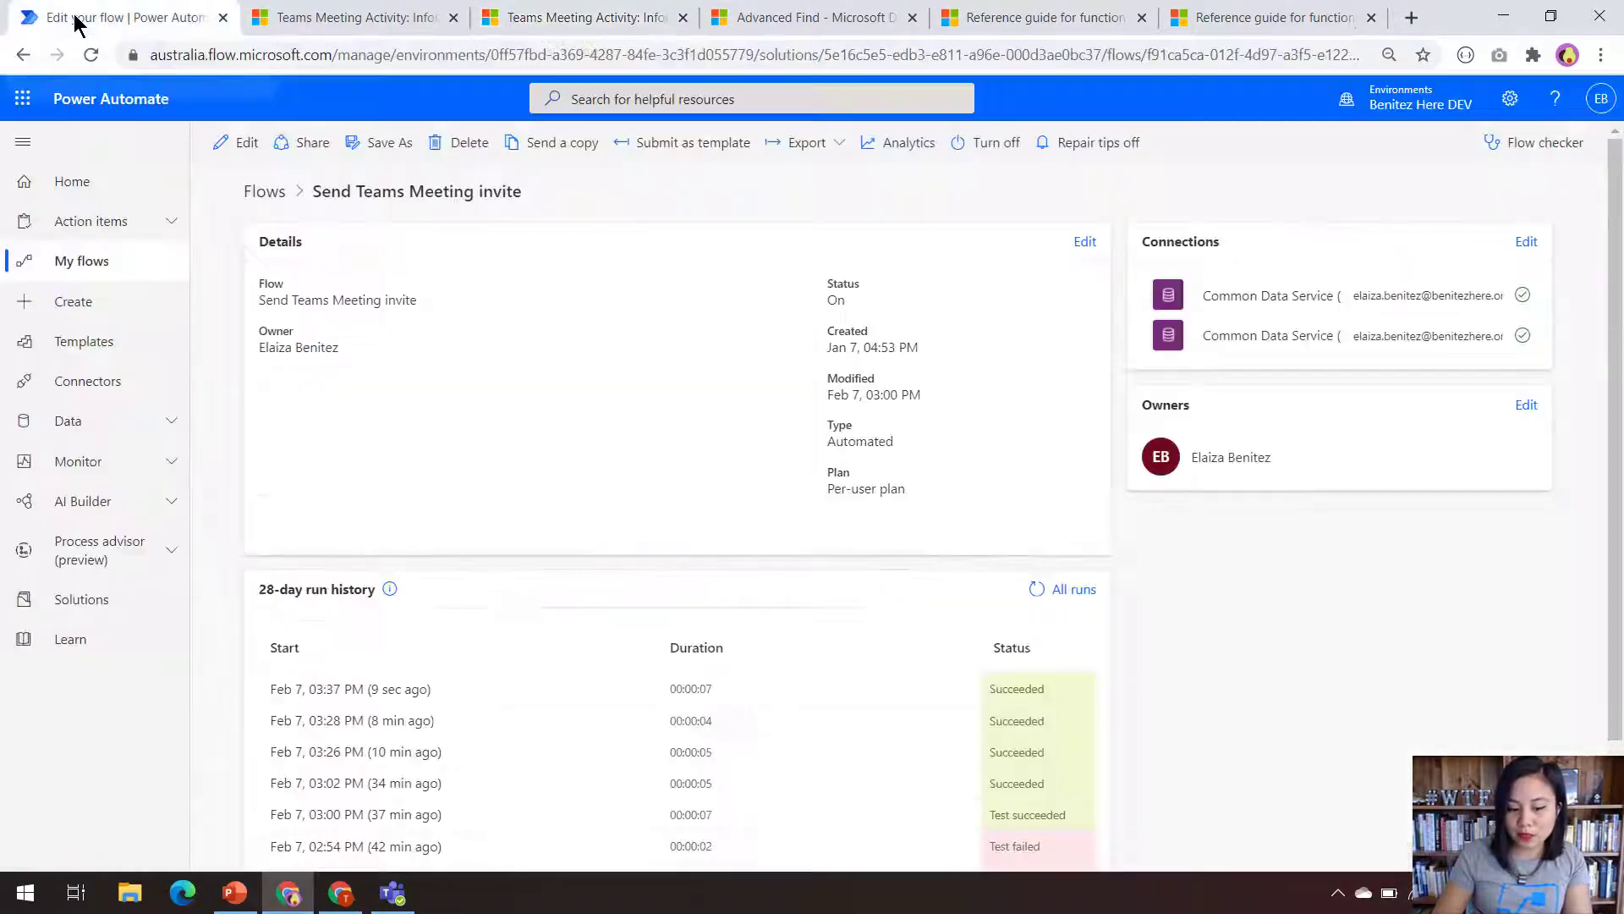
click(1047, 591)
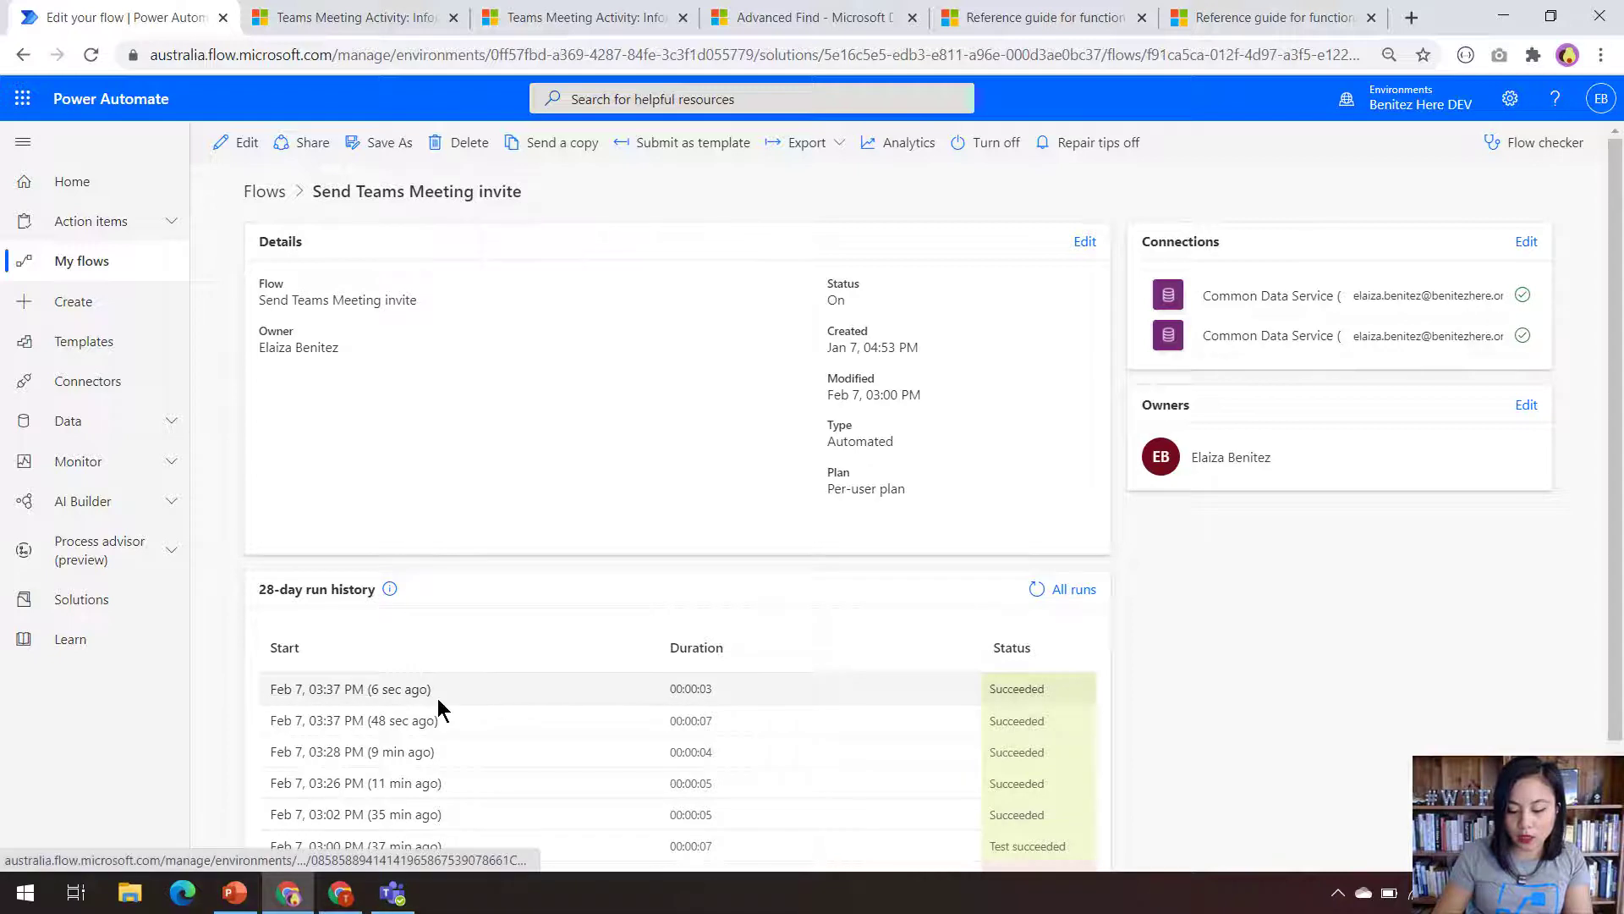
Close the previous meeting and open the 'Presentation Proposal - blank column' event's full details
click(393, 896)
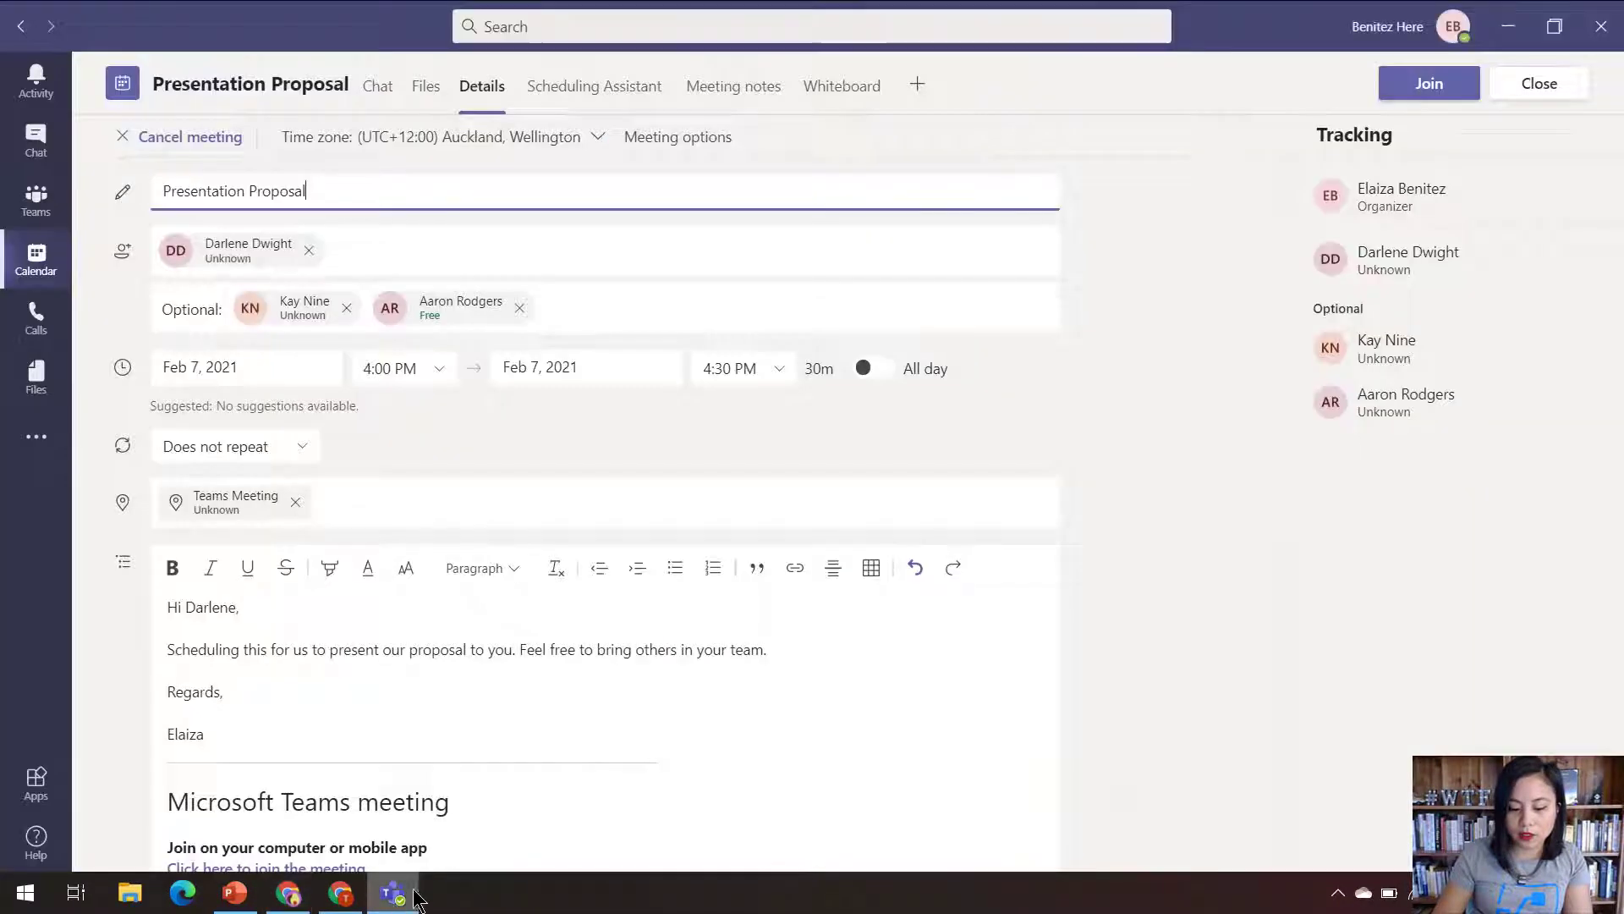
click(1520, 98)
click(257, 457)
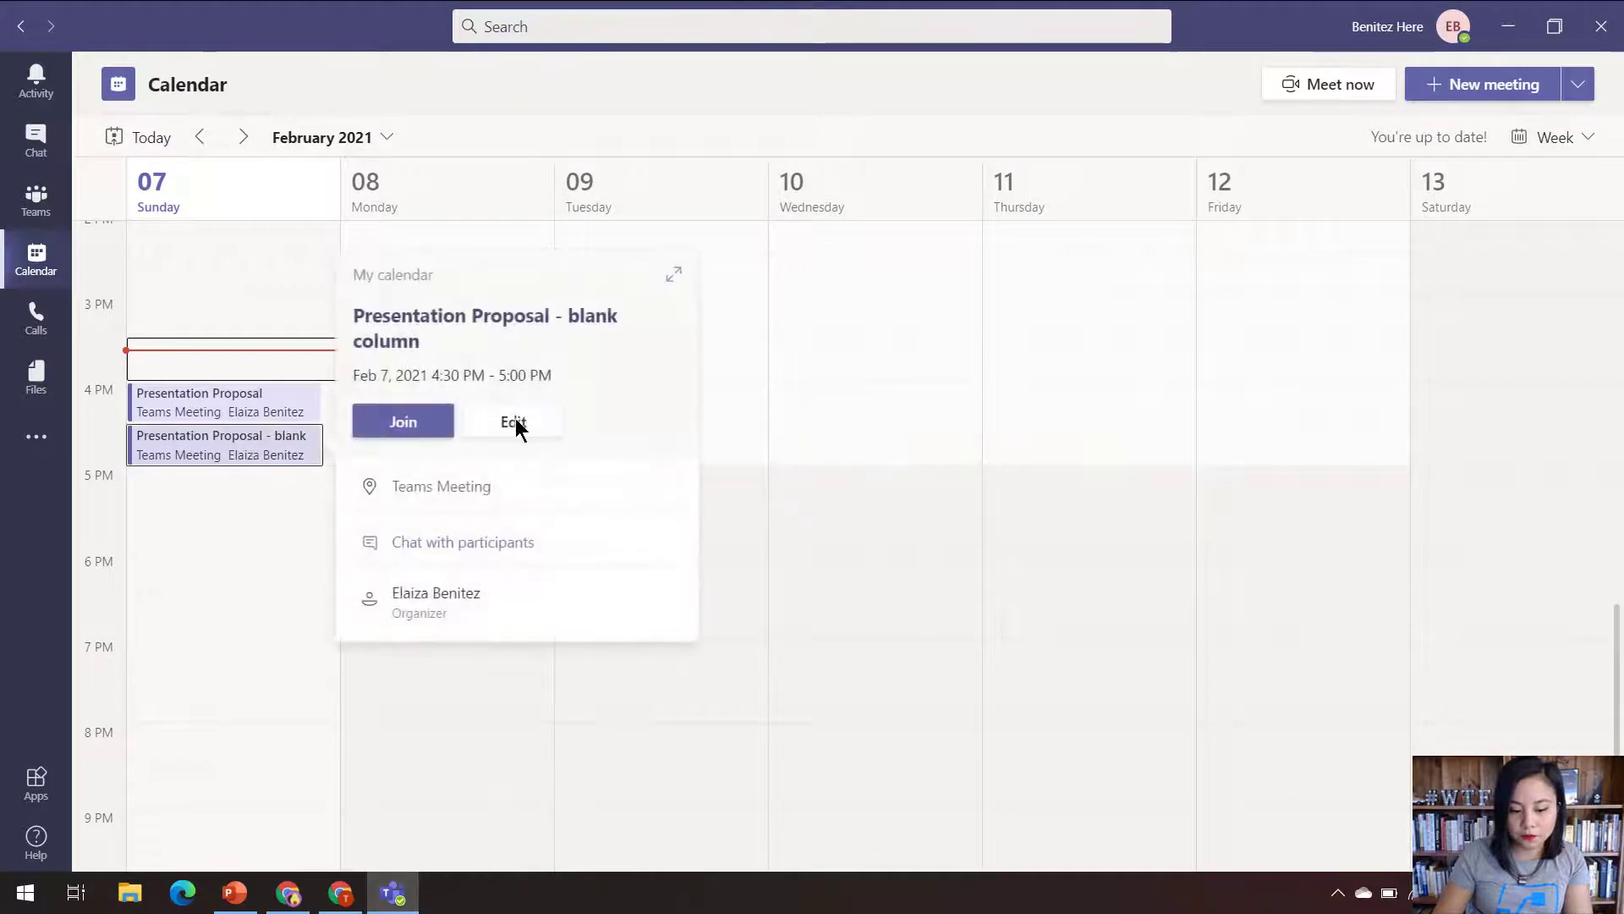
click(530, 419)
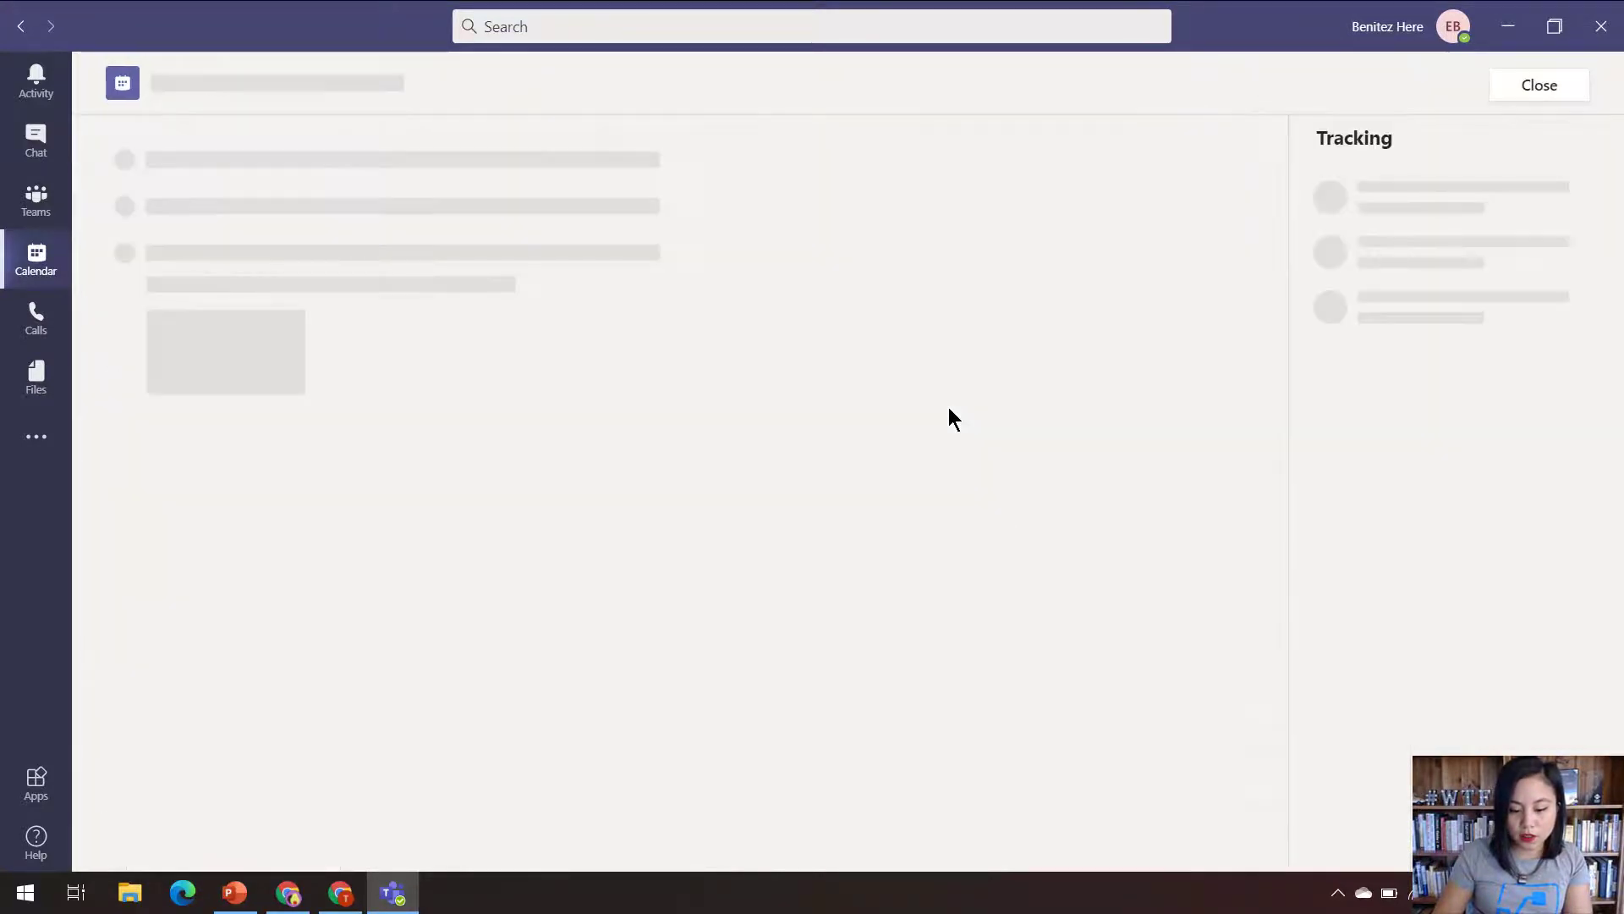